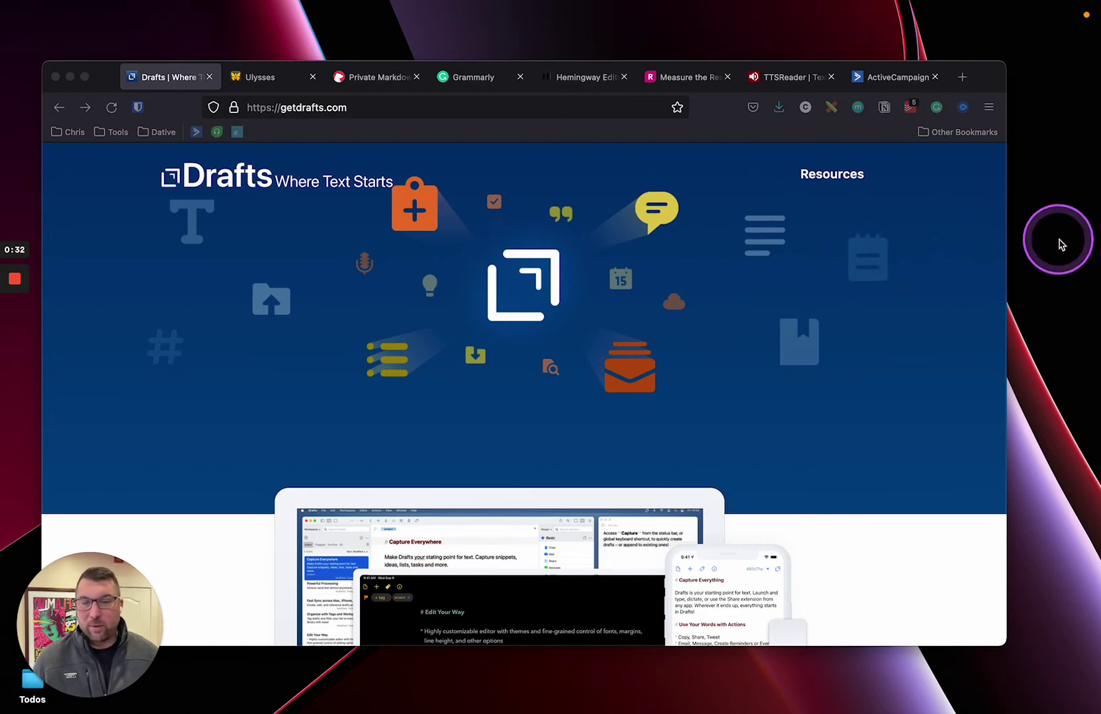
Step: Create a new draft in the Drafts app and enter some throwaway placeholder text
mouse_move(971, 6)
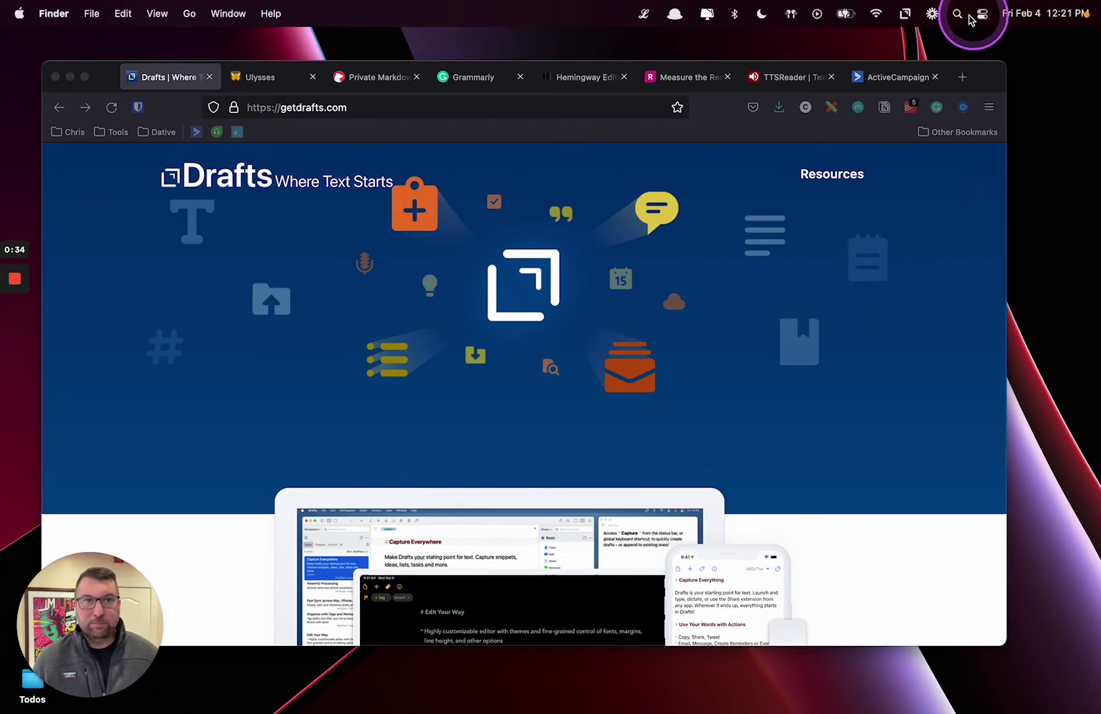
click(905, 15)
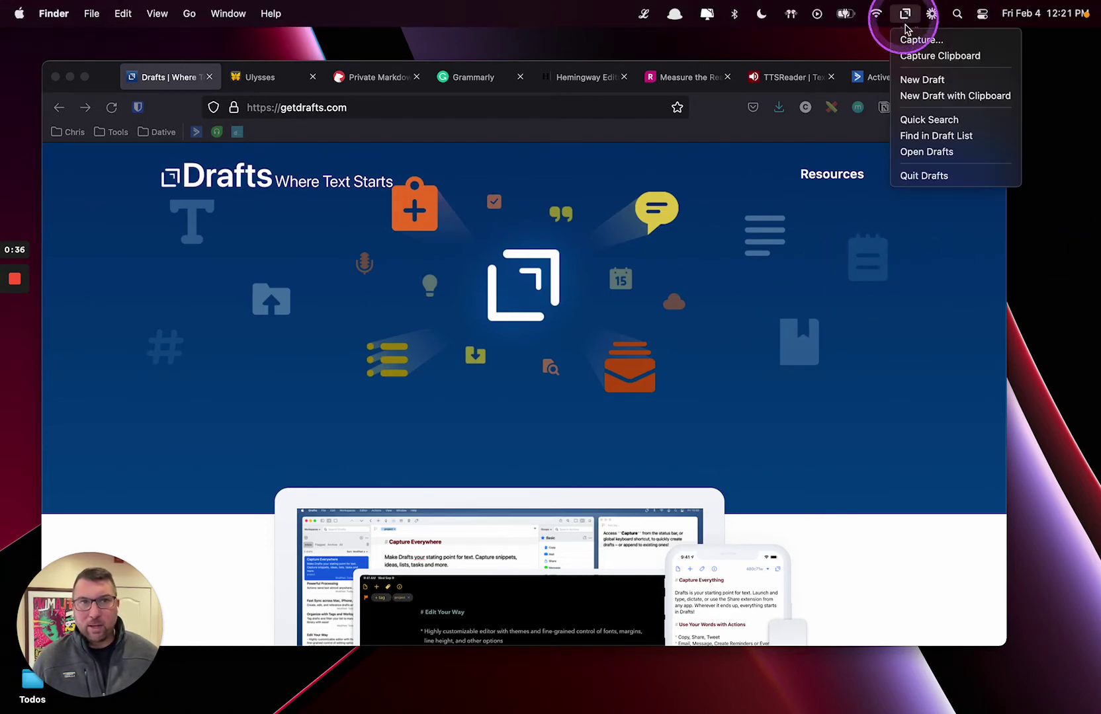
click(911, 76)
text(sd)
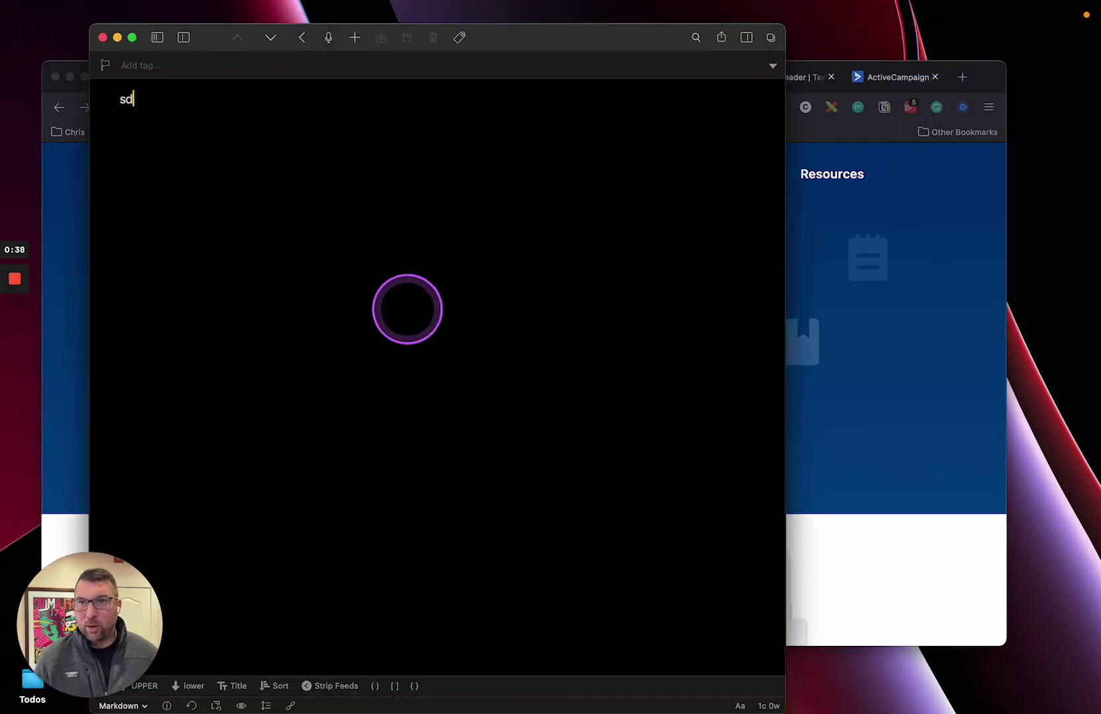
text(asdasdasdsa)
Step: Clear all text from the new draft and close the Drafts window
key(super+a)
key(super+s)
key(BackSpace)
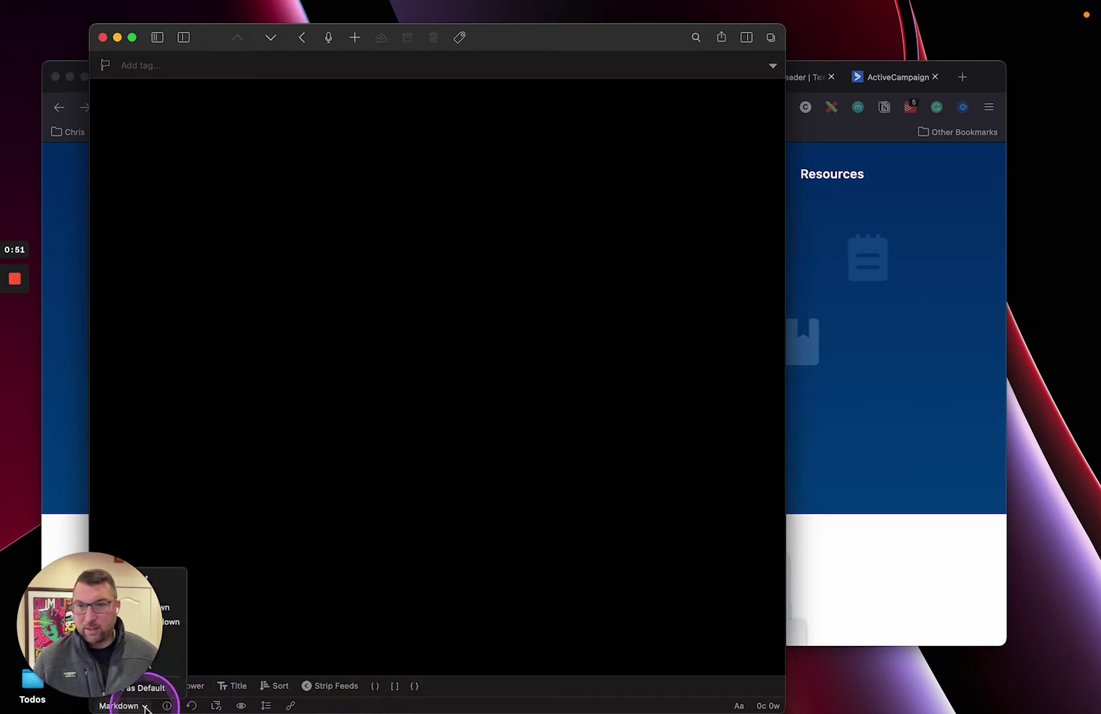
click(377, 427)
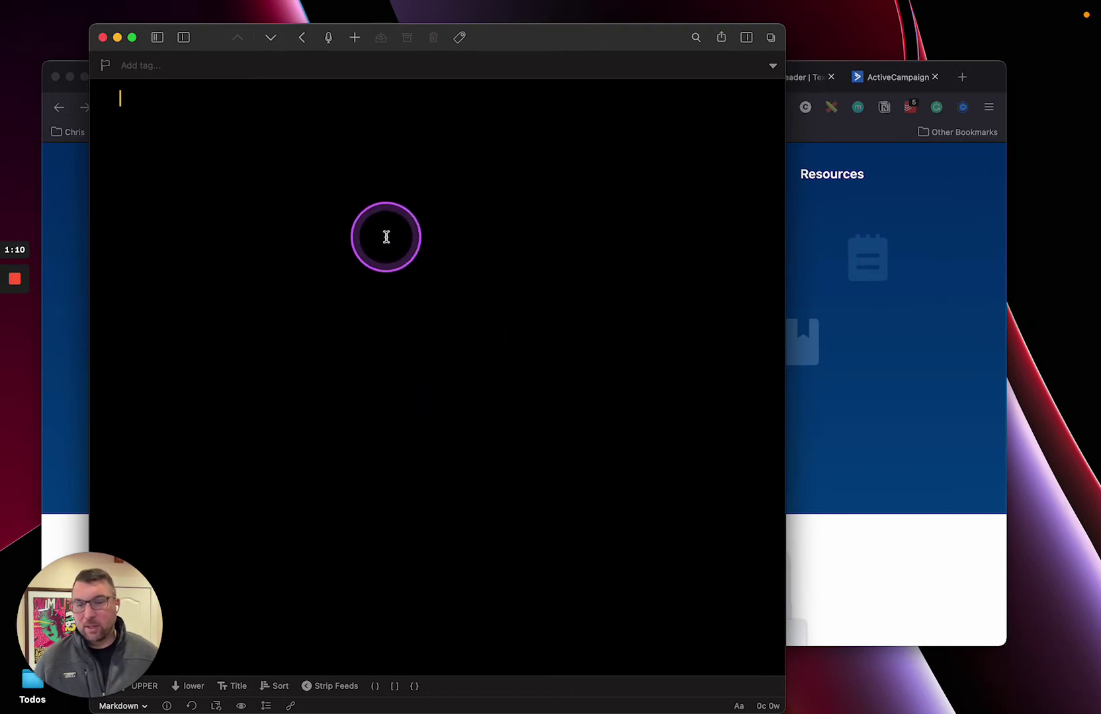
click(104, 37)
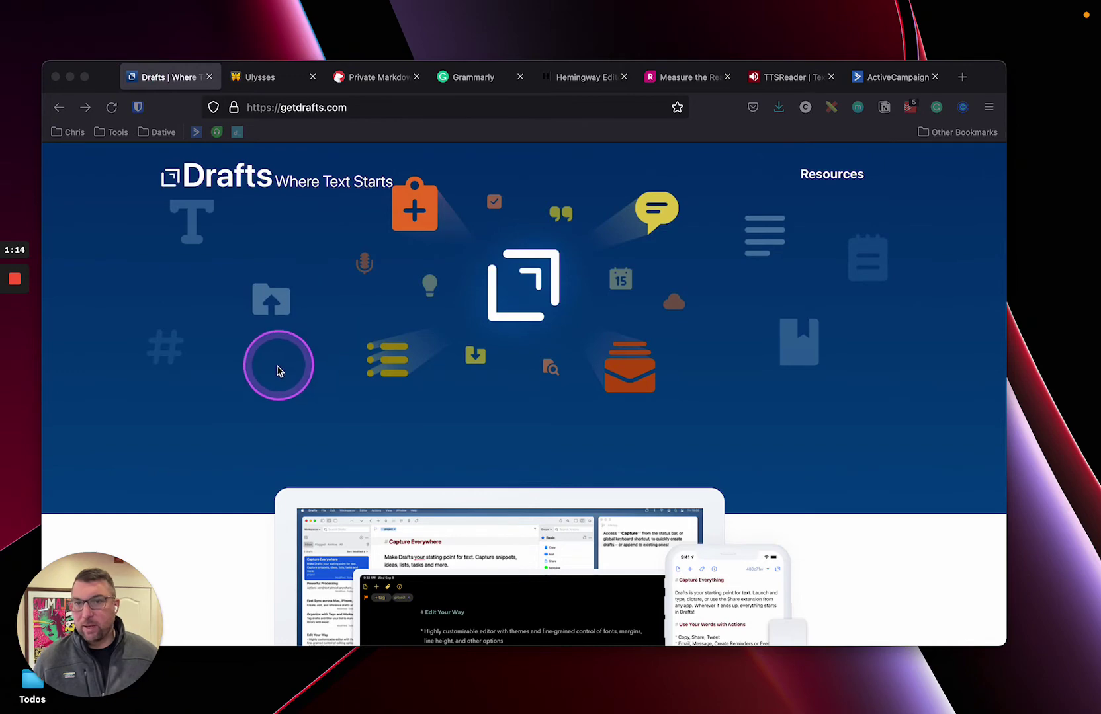
Step: View the Ulysses and Bear websites as alternative text editors, and return to the Drafts page
click(262, 77)
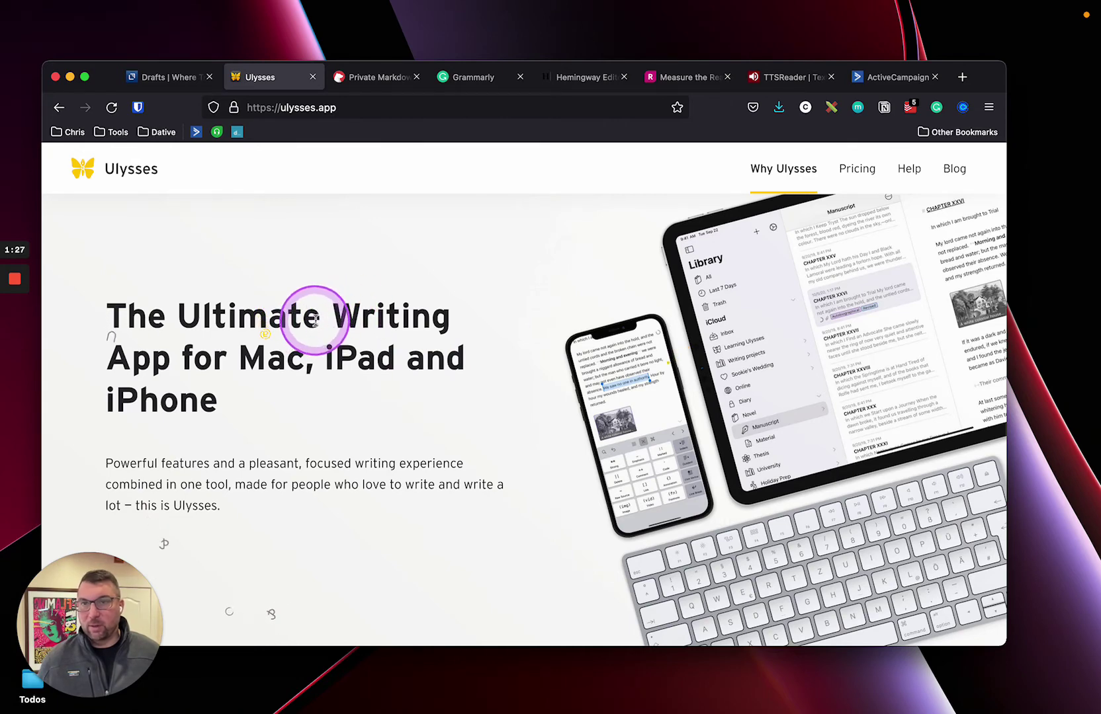
click(378, 80)
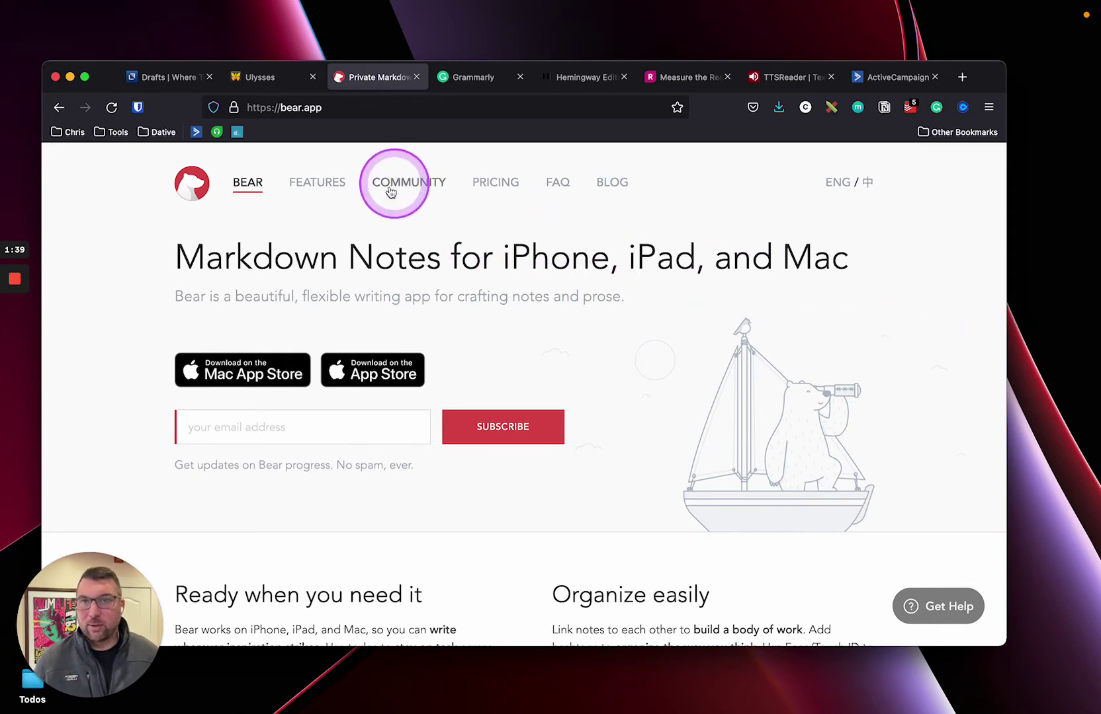
click(164, 83)
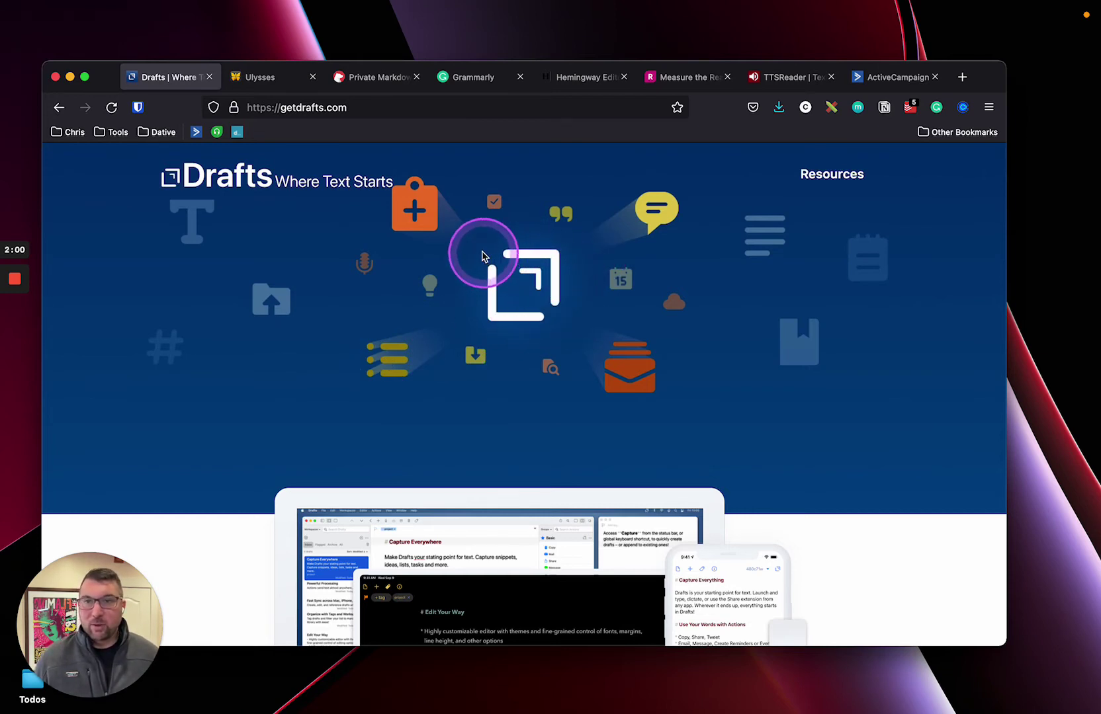
Step: Paste the copied article into the untitled Grammarly document and review the writing suggestions against the text
click(468, 78)
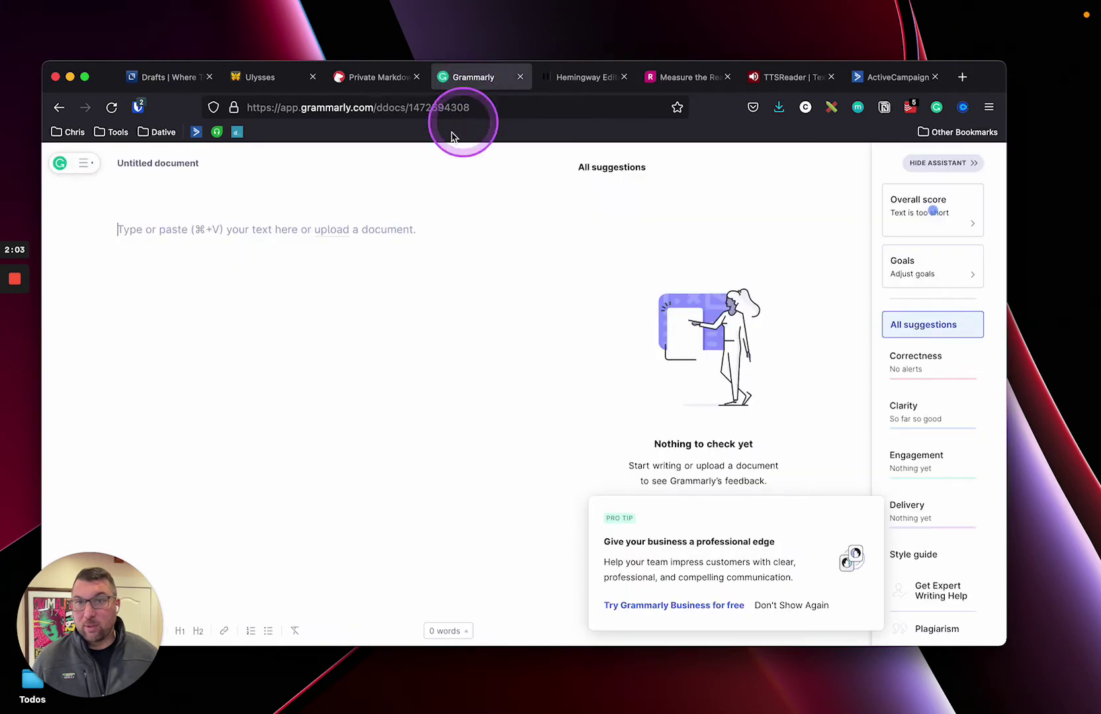
click(170, 244)
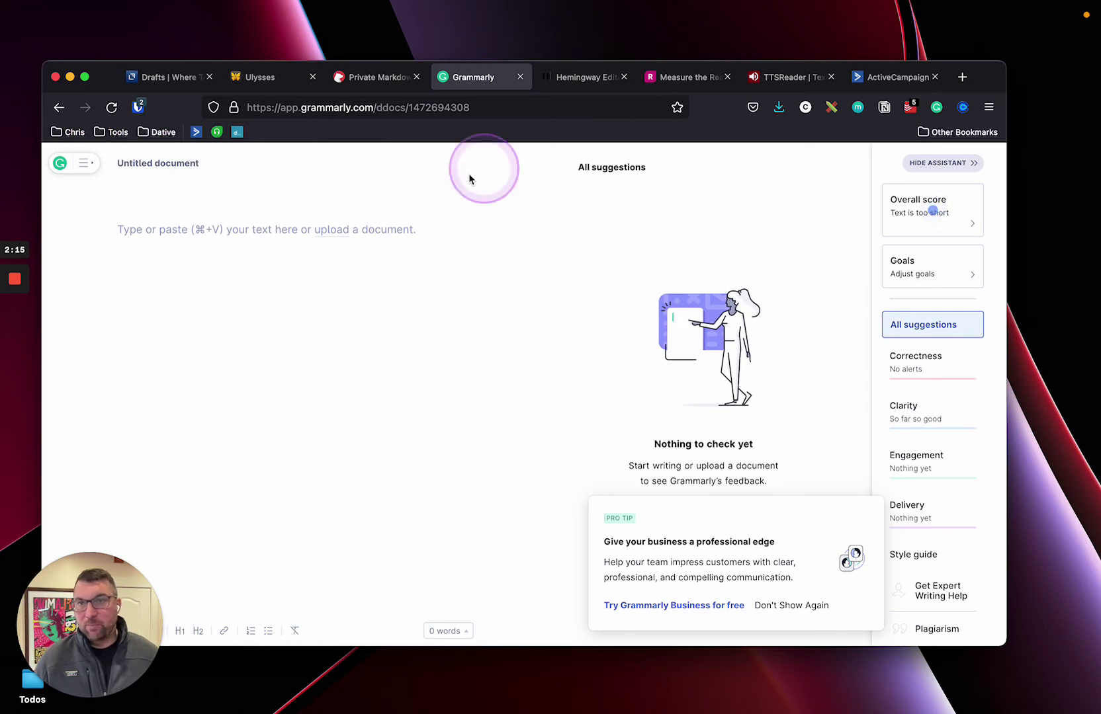
key(super+v)
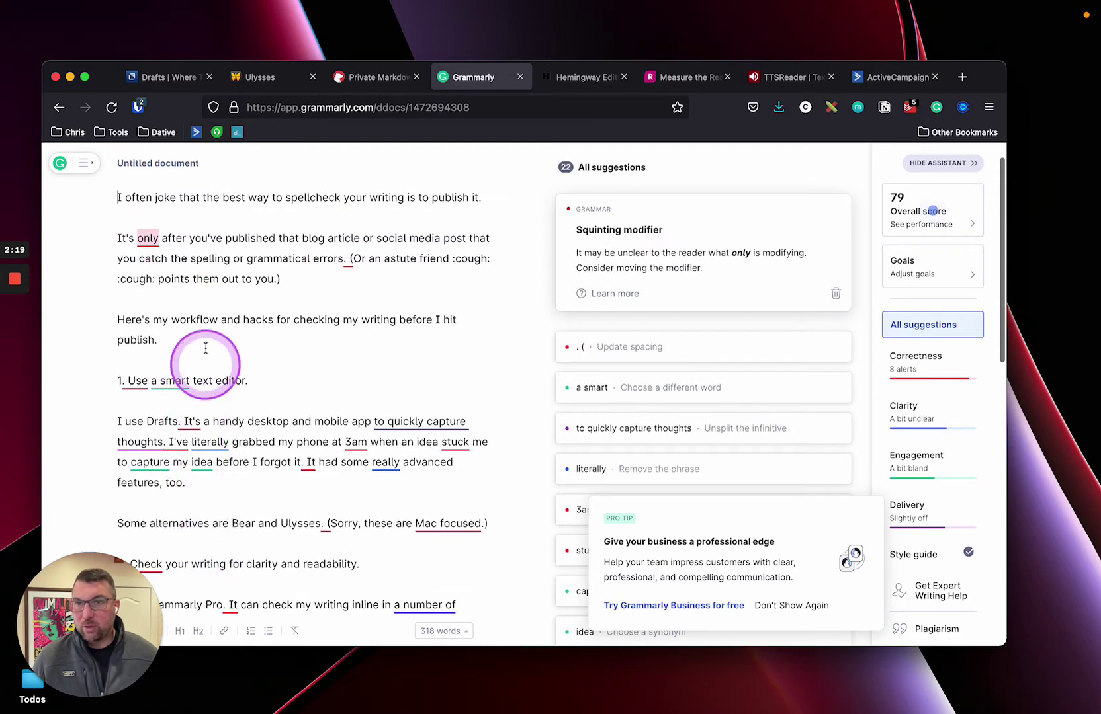
scroll(218, 298, up, 1)
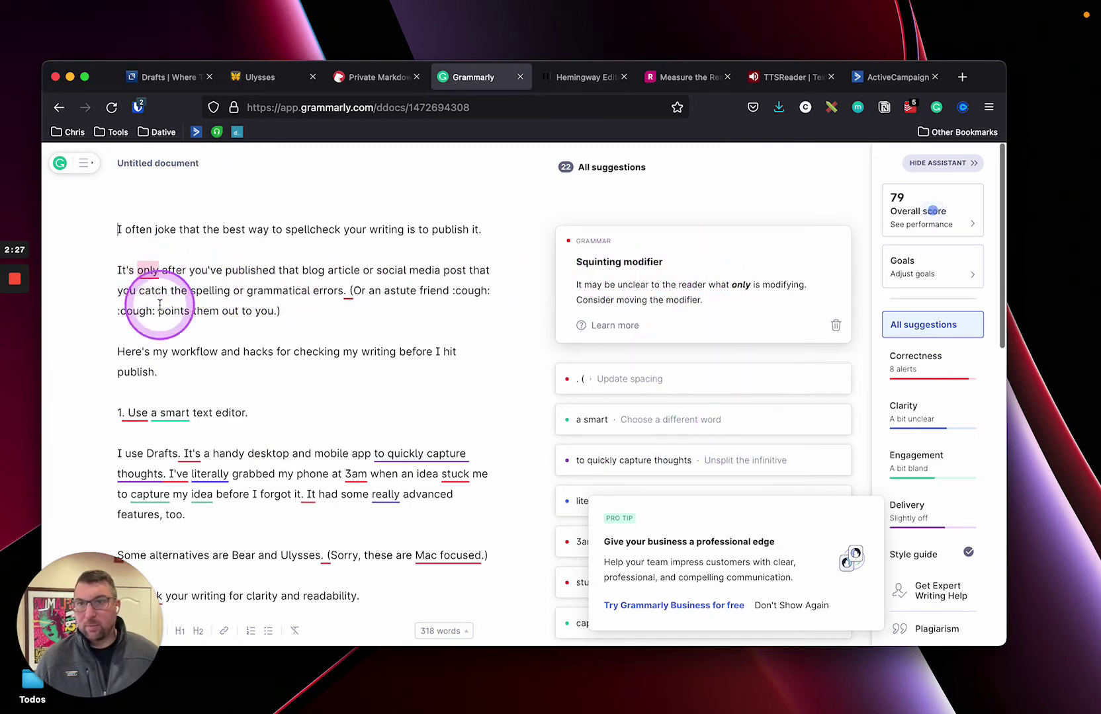
scroll(299, 368, down, 3)
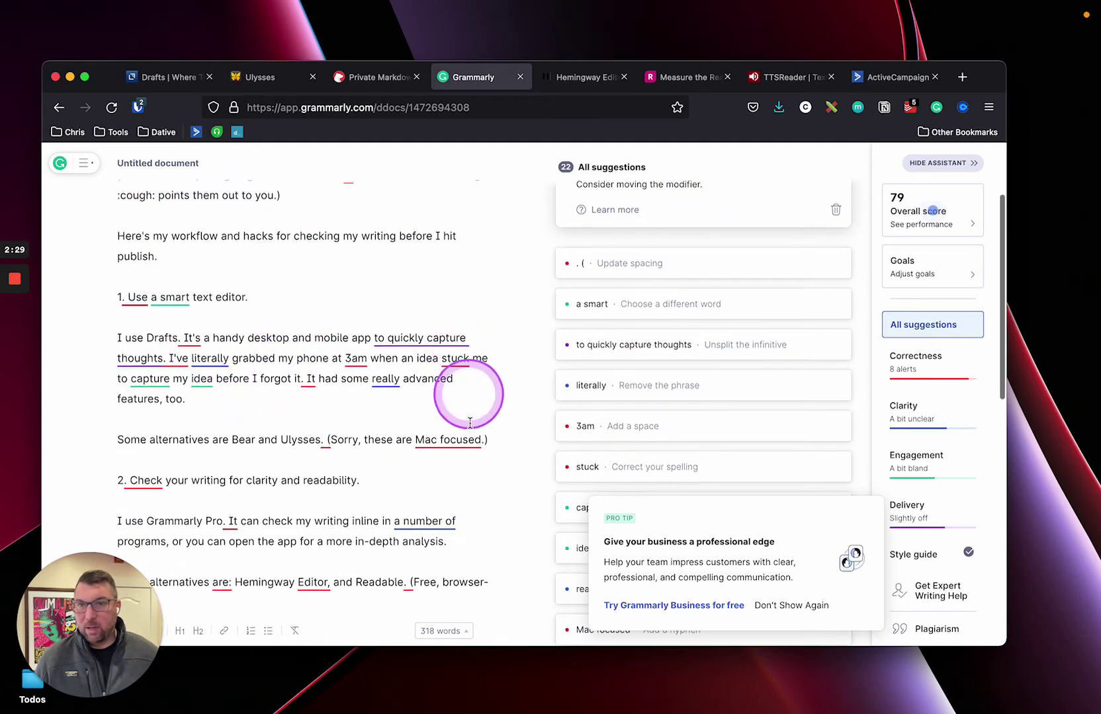
scroll(275, 480, down, 2)
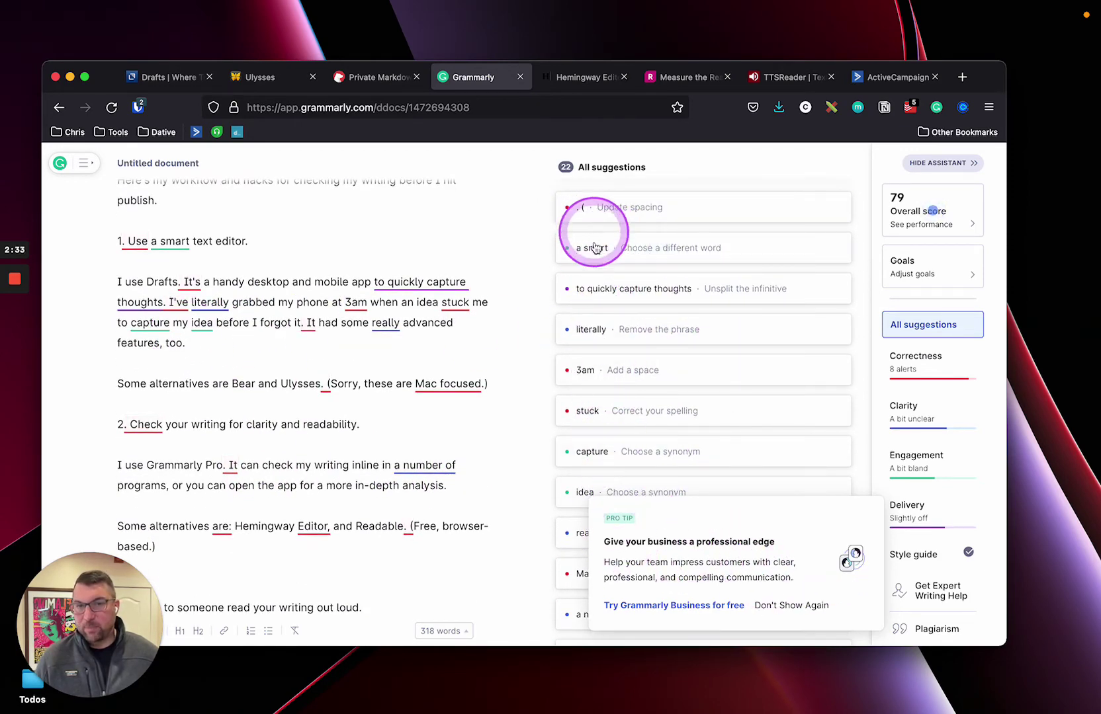
scroll(603, 459, up, 4)
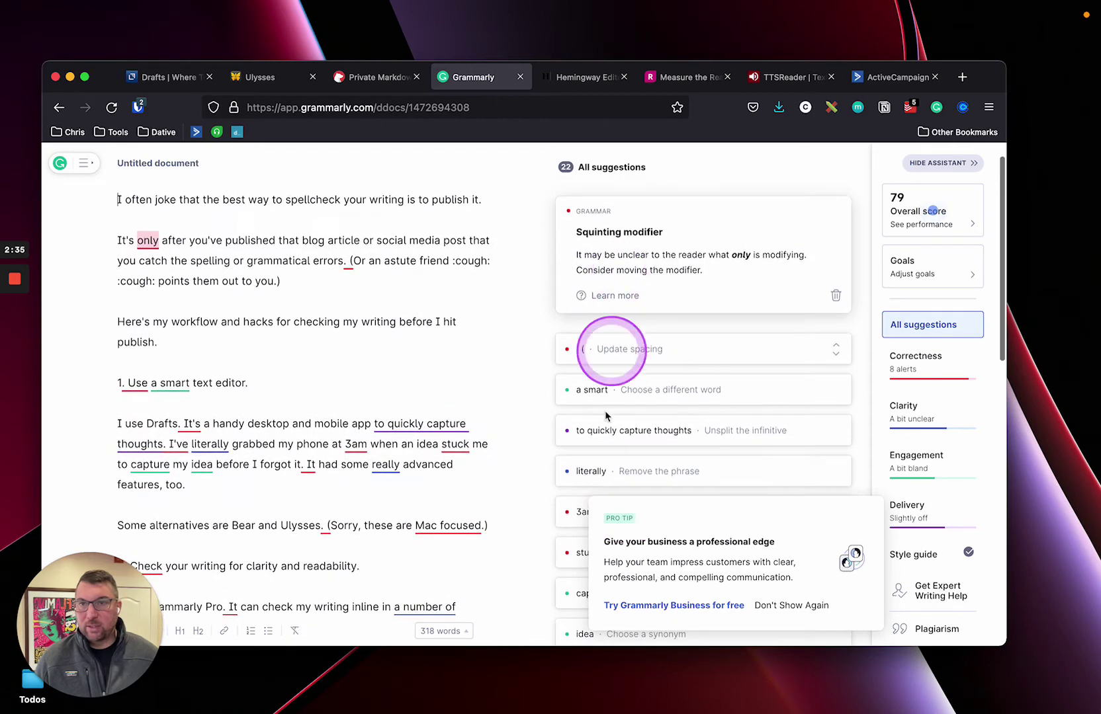
scroll(579, 410, down, 4)
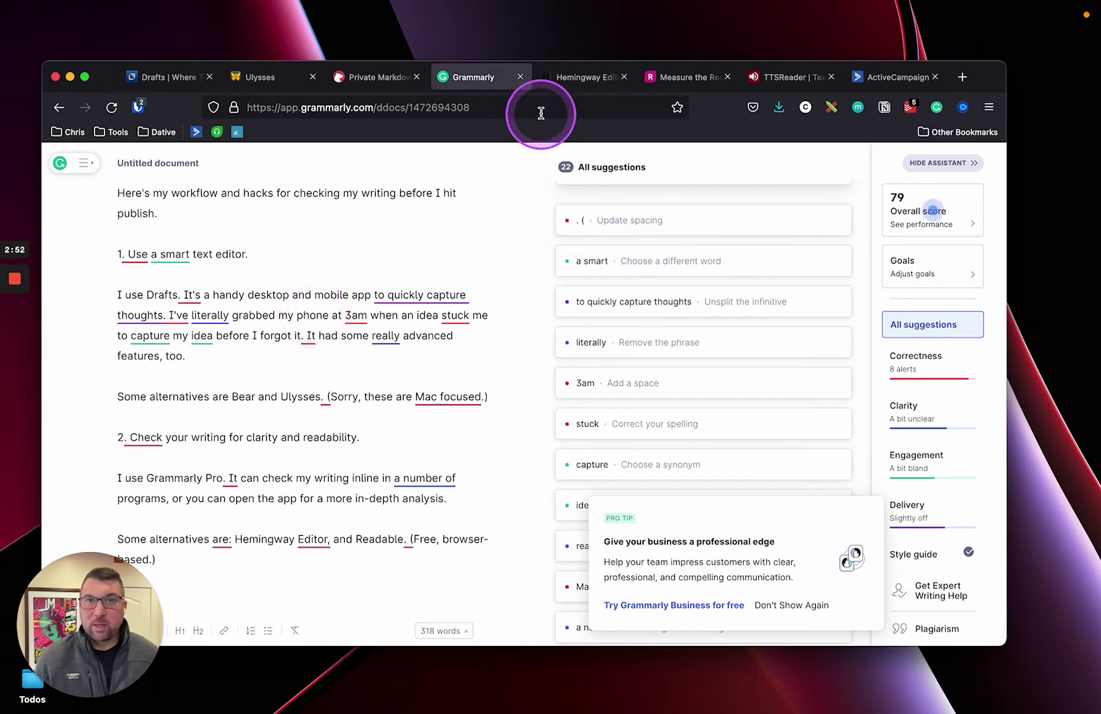
Step: Replace the sample text in Hemingway Editor with the copied article
click(572, 93)
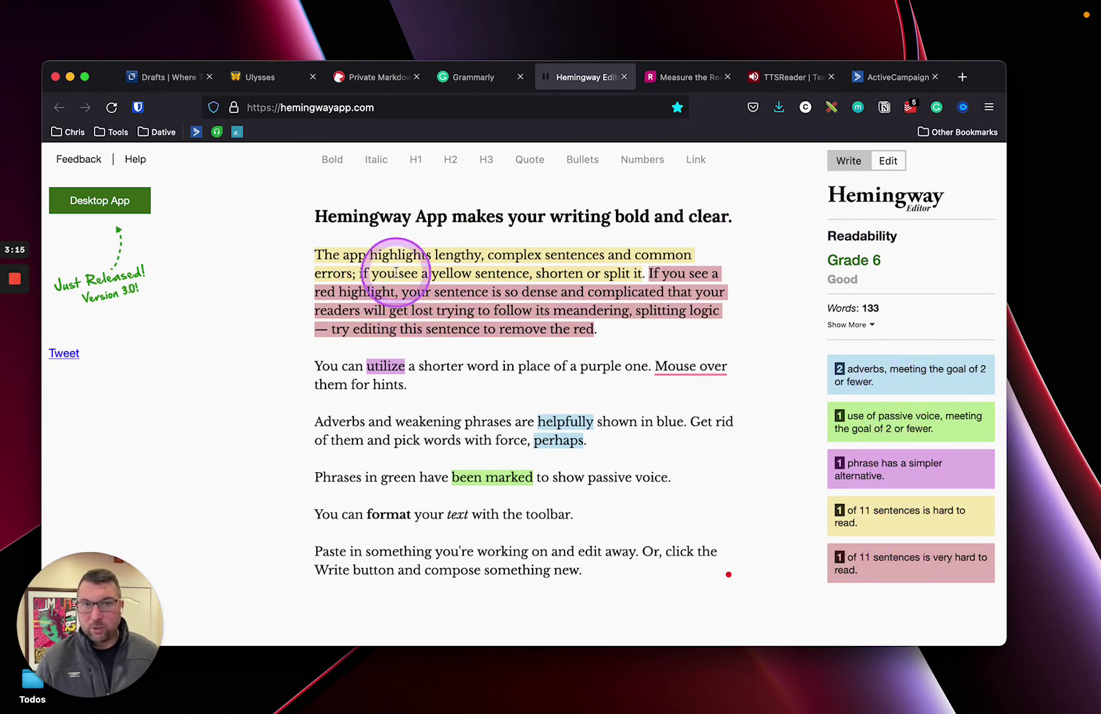
key(super+a)
key(BackSpace)
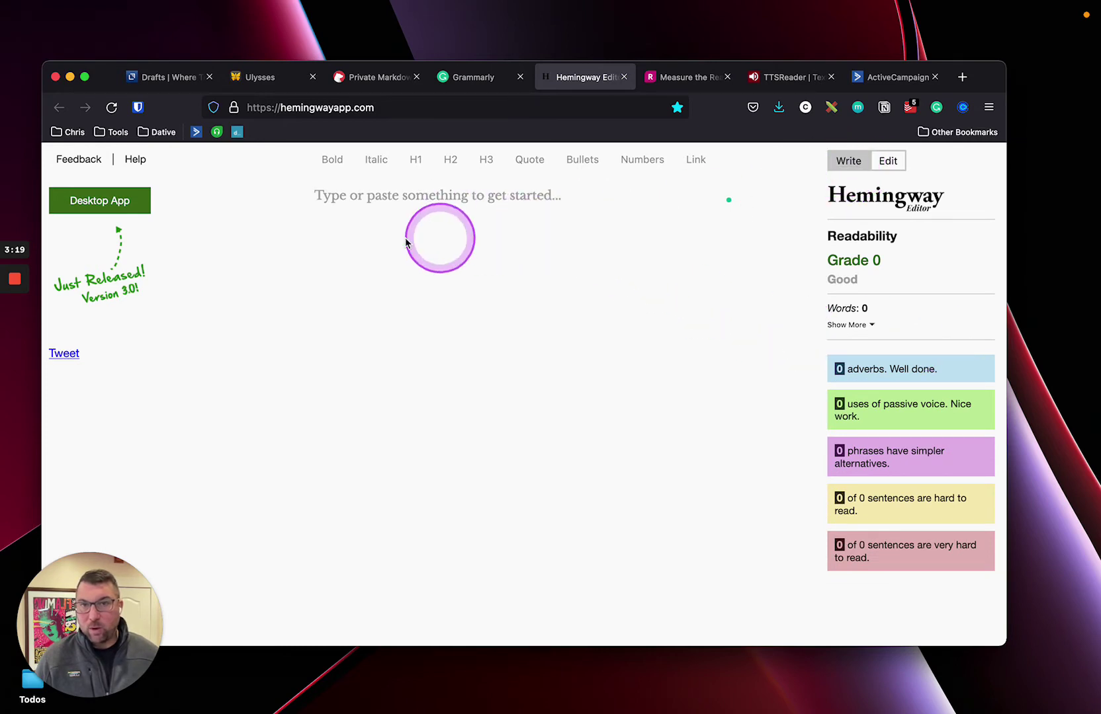
click(383, 274)
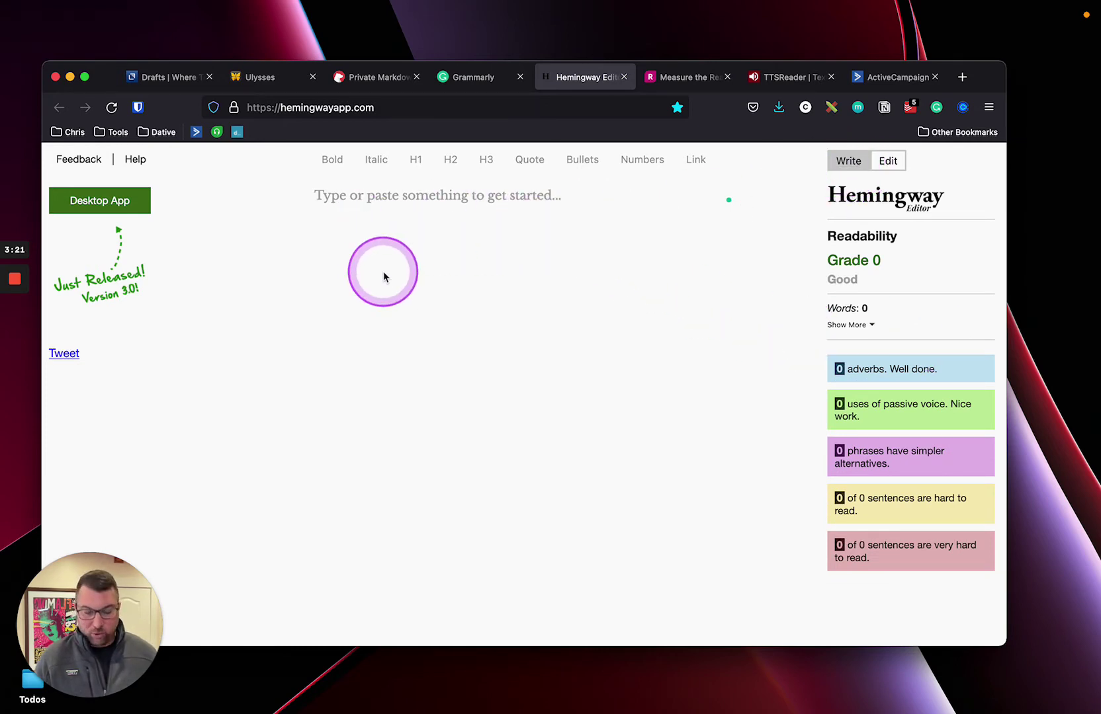
key(super+v)
scroll(463, 331, up, 5)
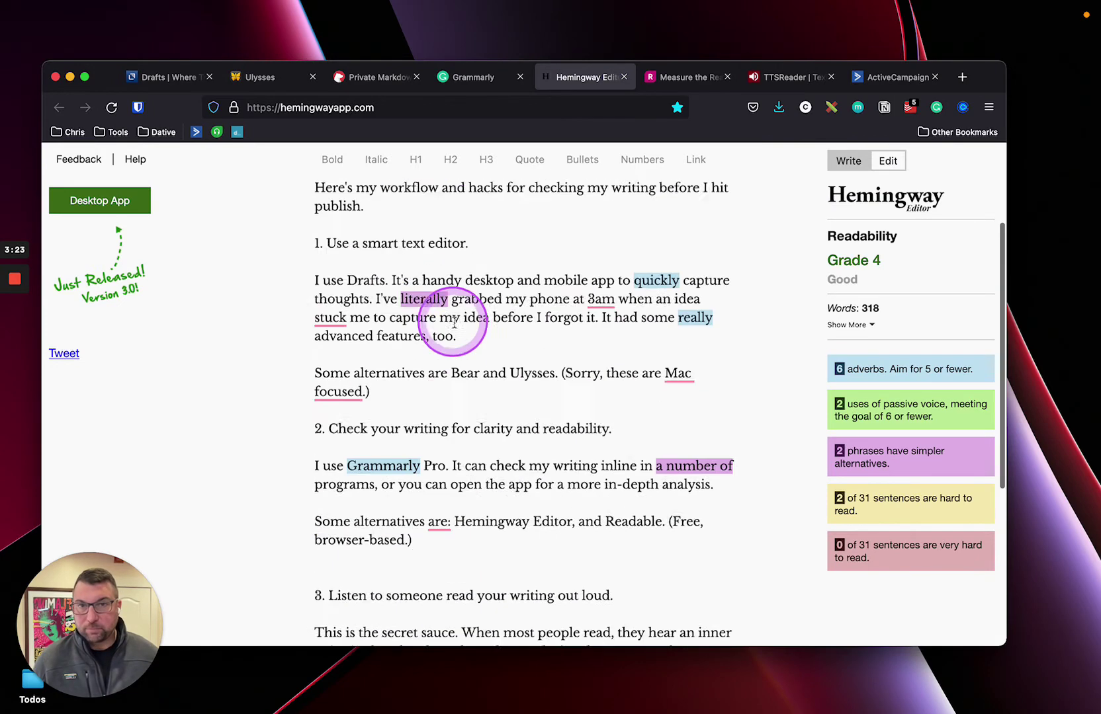
scroll(397, 278, up, 4)
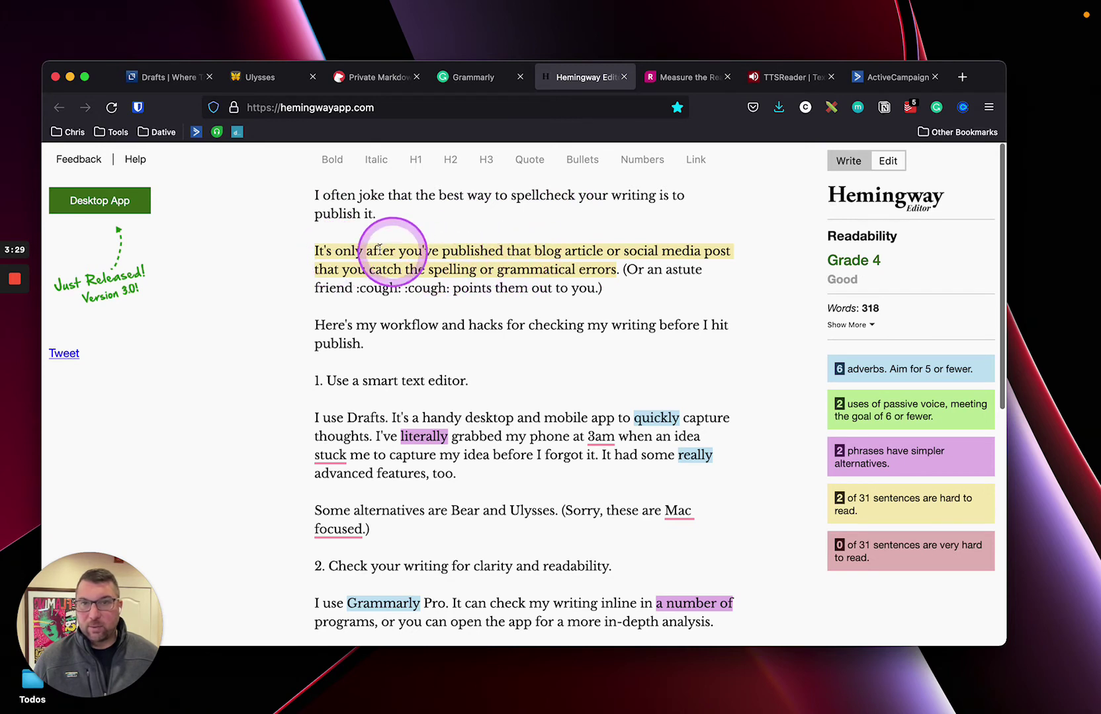
Step: Examine the article's highlighted sentences and the hints for the flagged words "quickly", "really" and "literally"
click(866, 168)
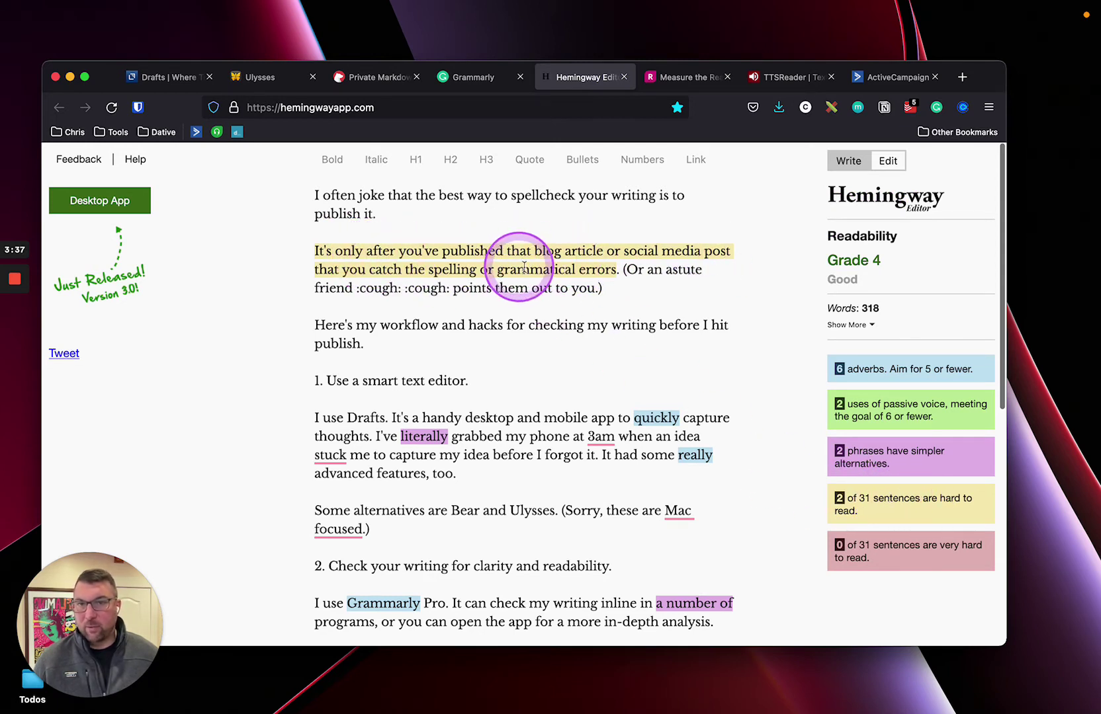
scroll(509, 268, down, 3)
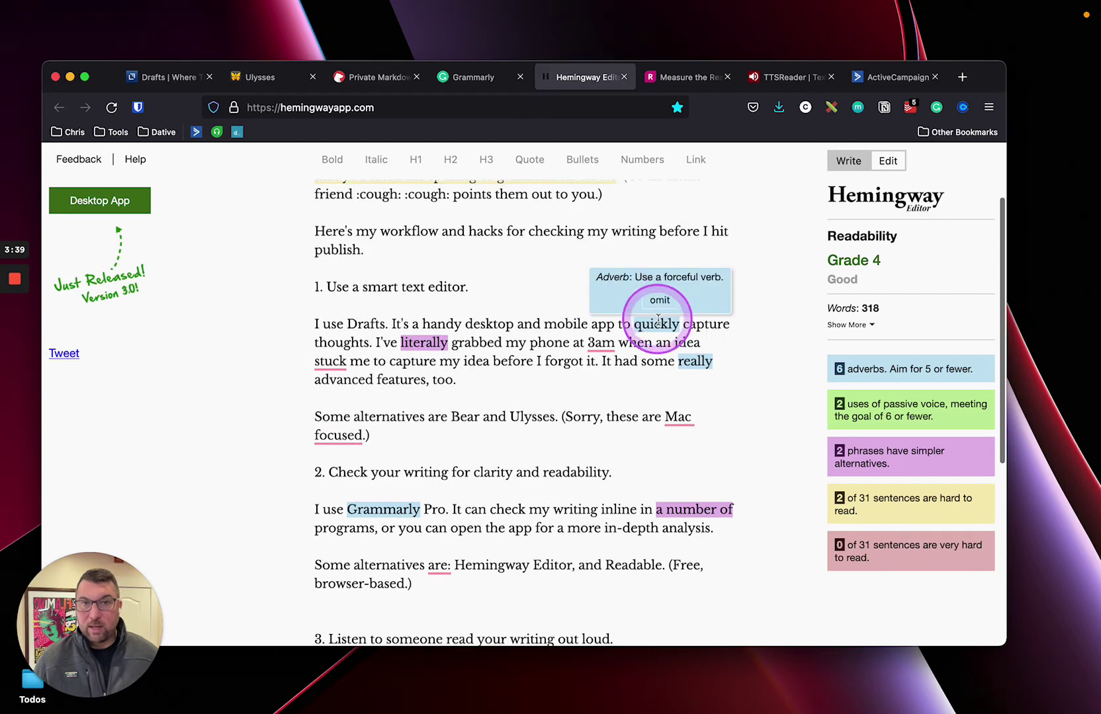
scroll(427, 319, down, 2)
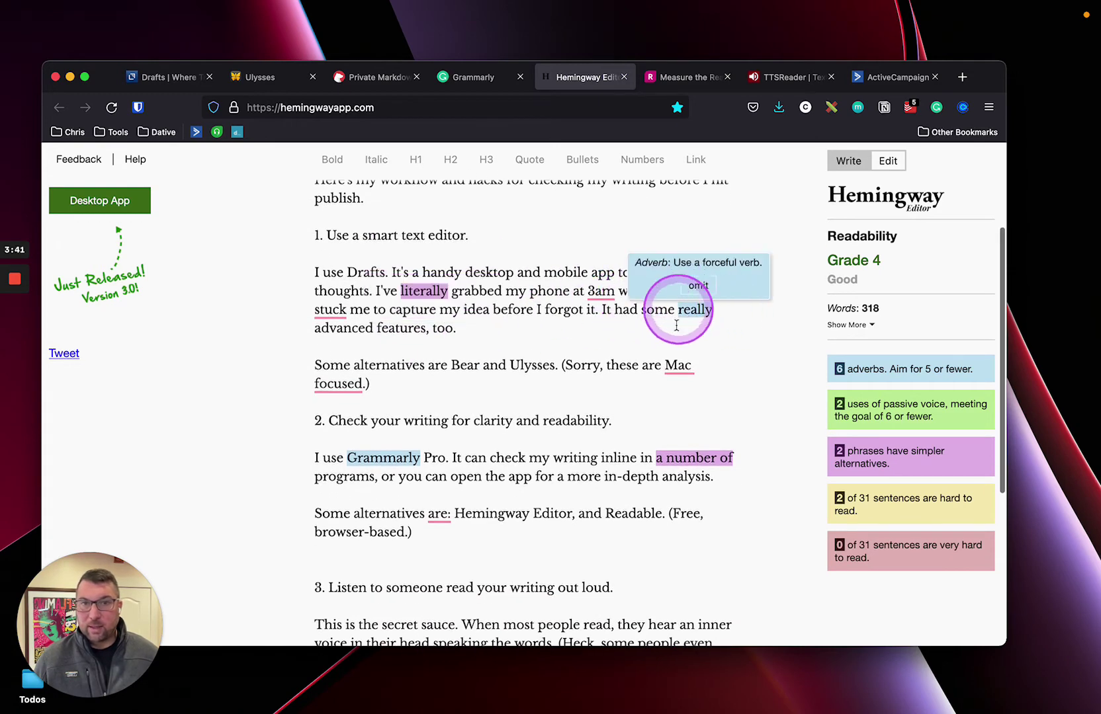
mouse_move(430, 299)
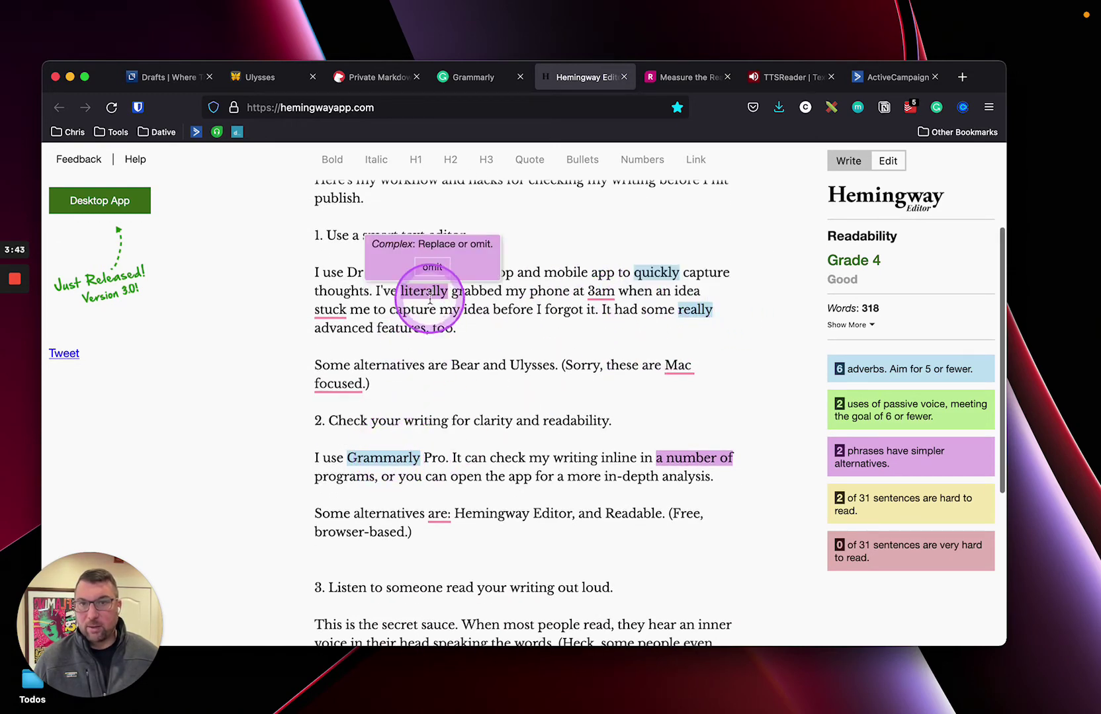
scroll(428, 299, up, 1)
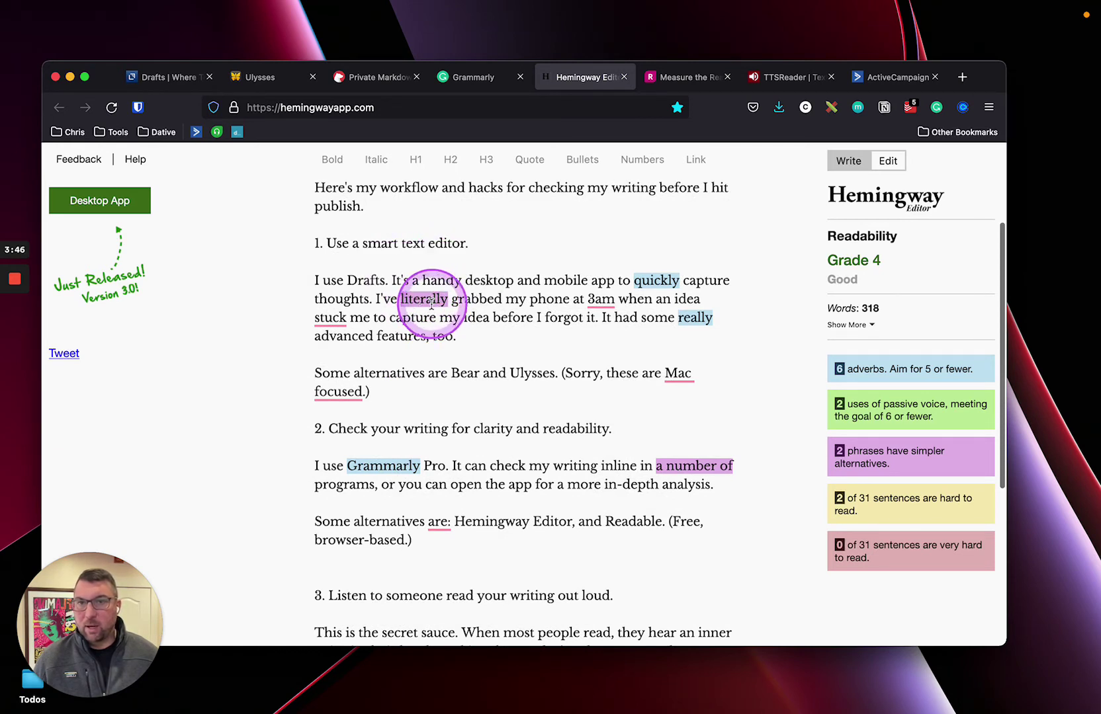
mouse_move(656, 284)
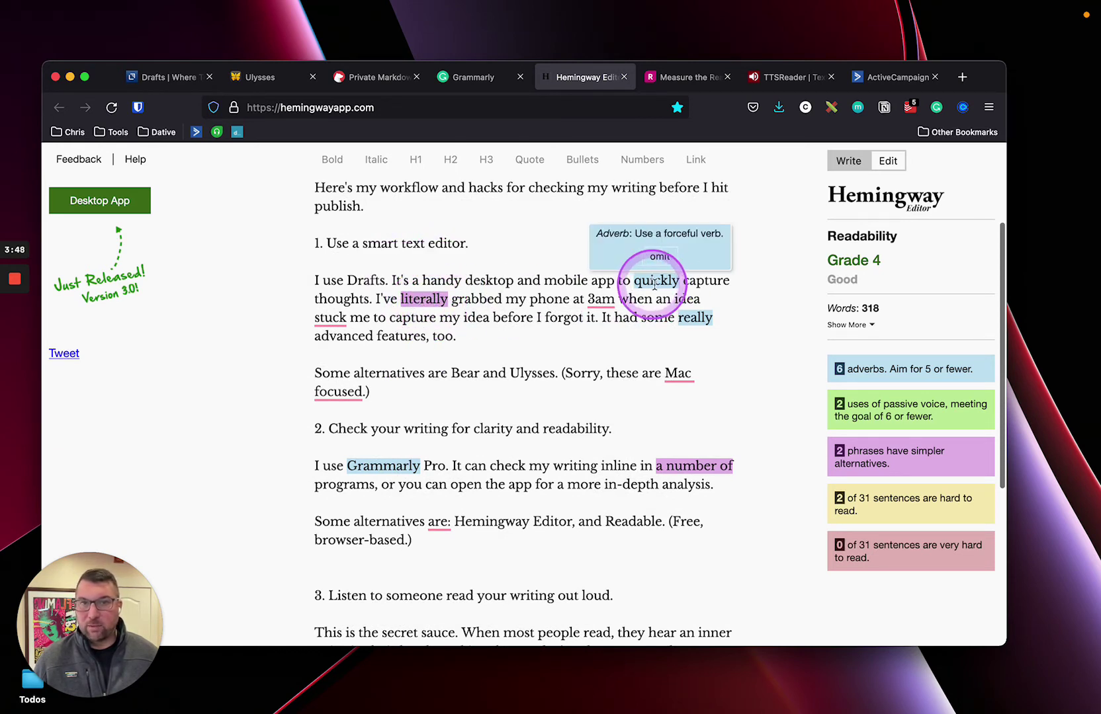
scroll(544, 456, down, 4)
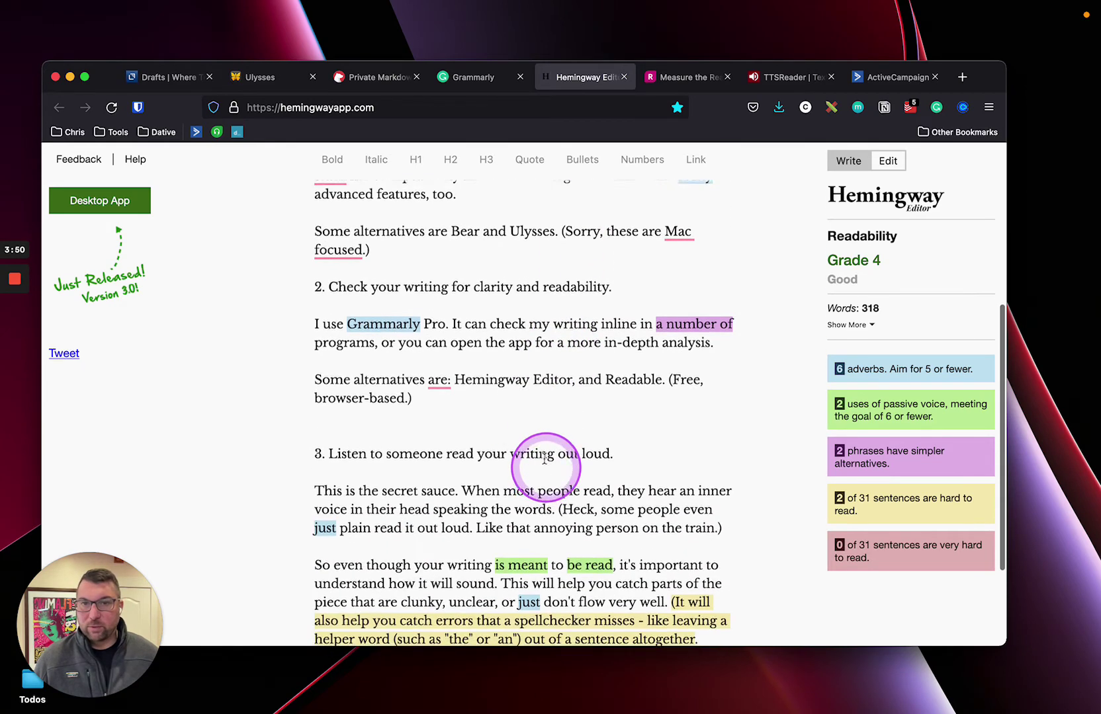
scroll(544, 457, down, 4)
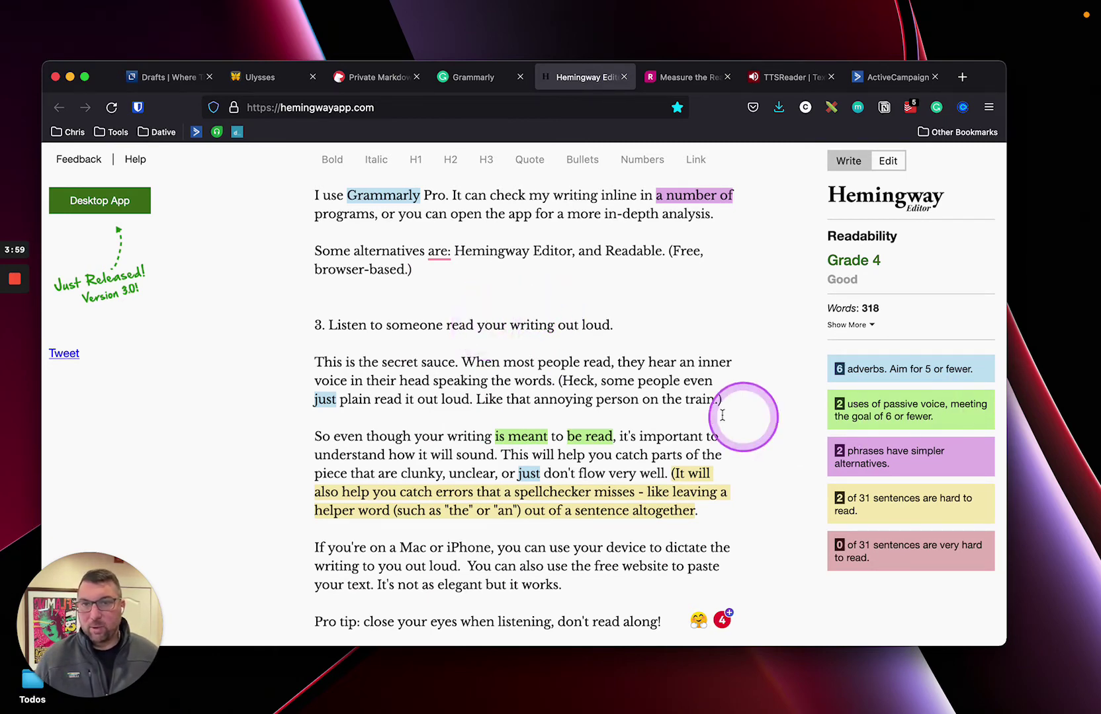
scroll(516, 278, up, 12)
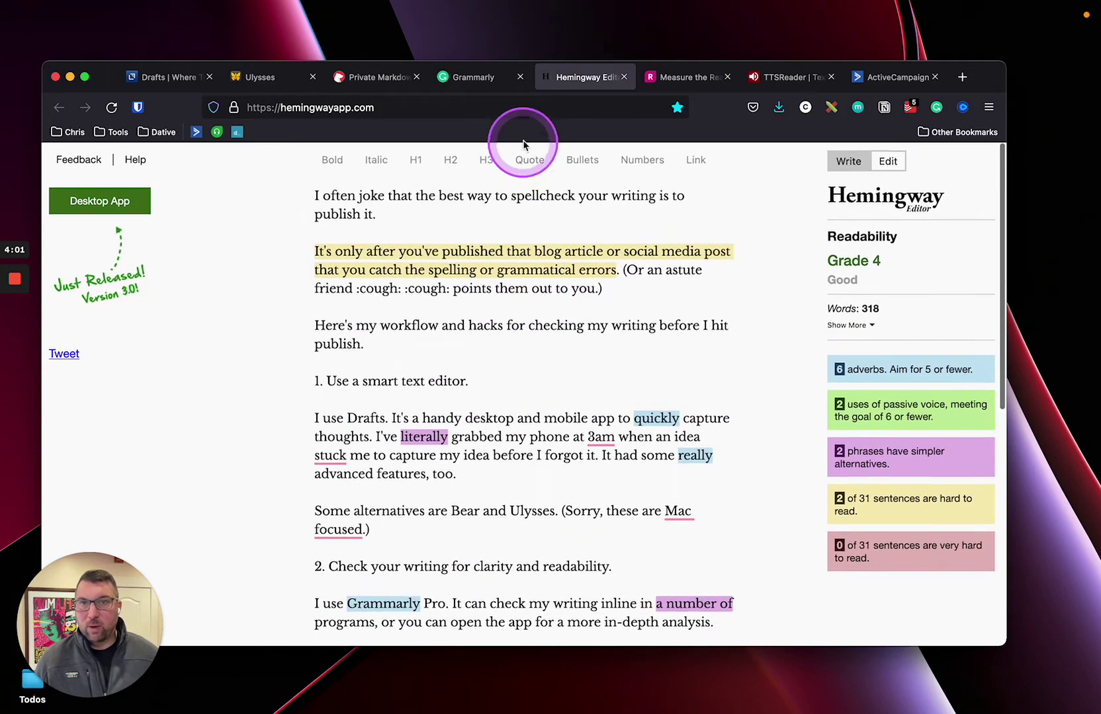
Step: Paste the copied article into Readable's text scoring document and dismiss the ReadablePro offer
click(682, 78)
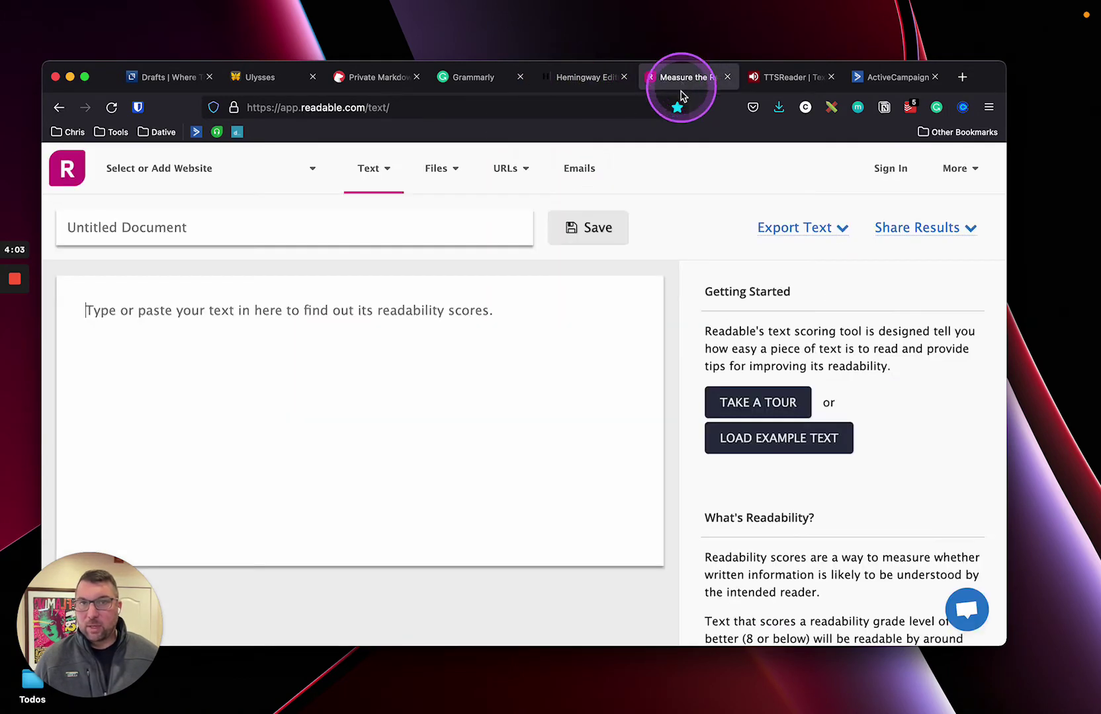
click(191, 168)
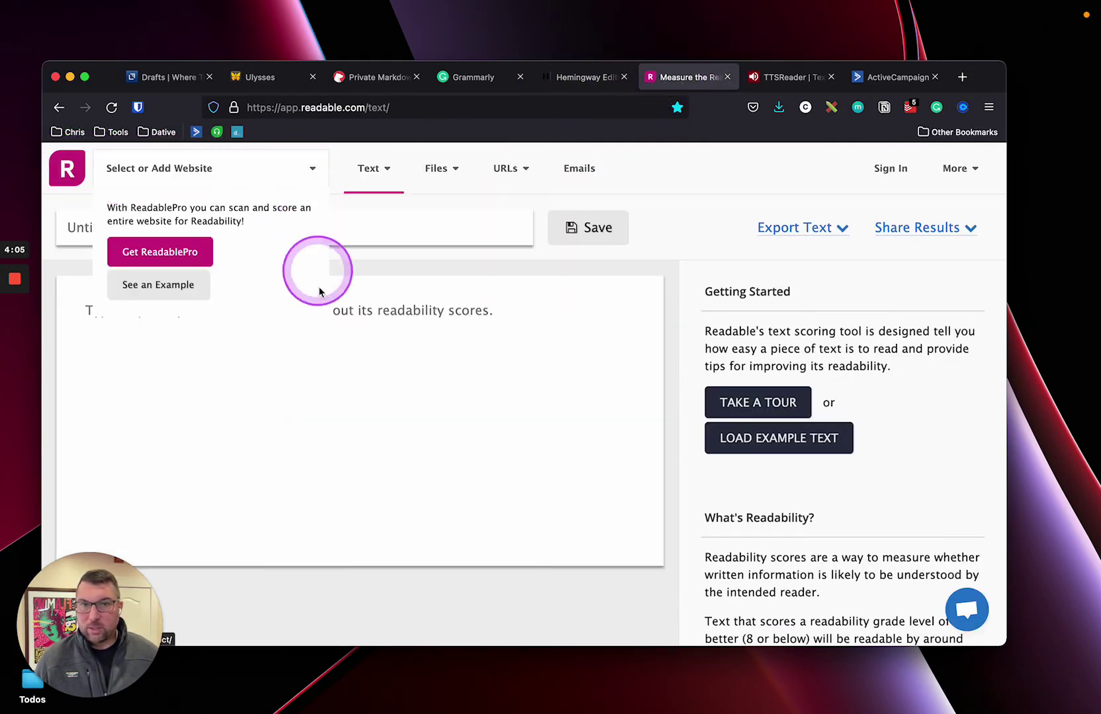
click(173, 344)
key(super+v)
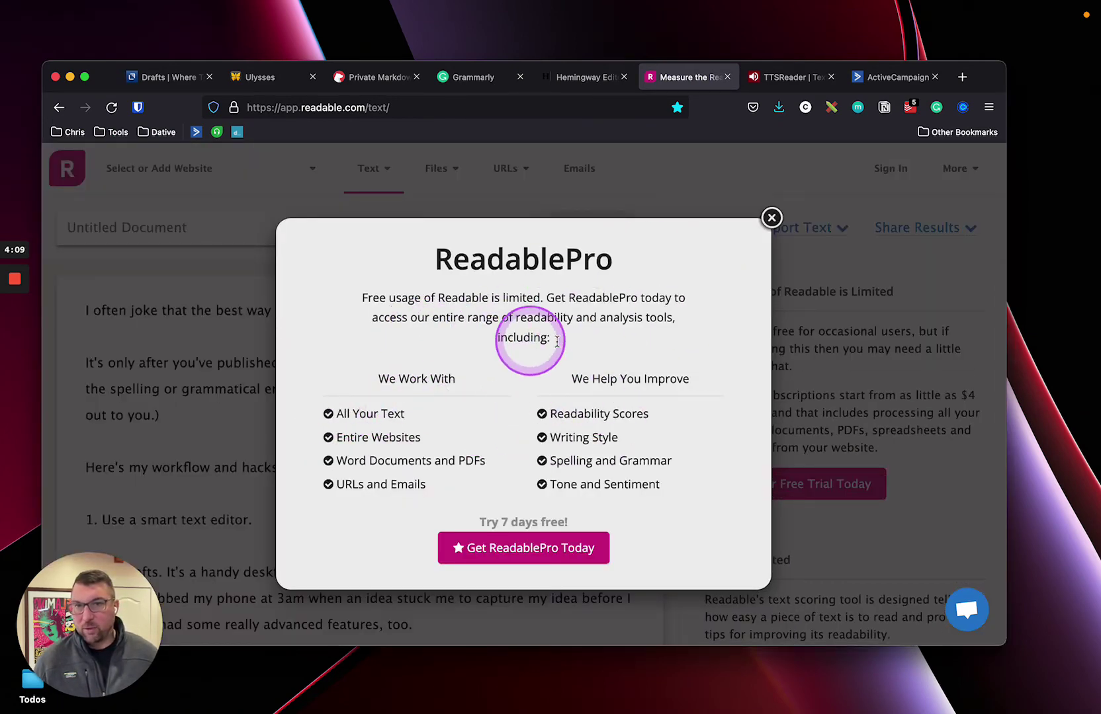
click(771, 218)
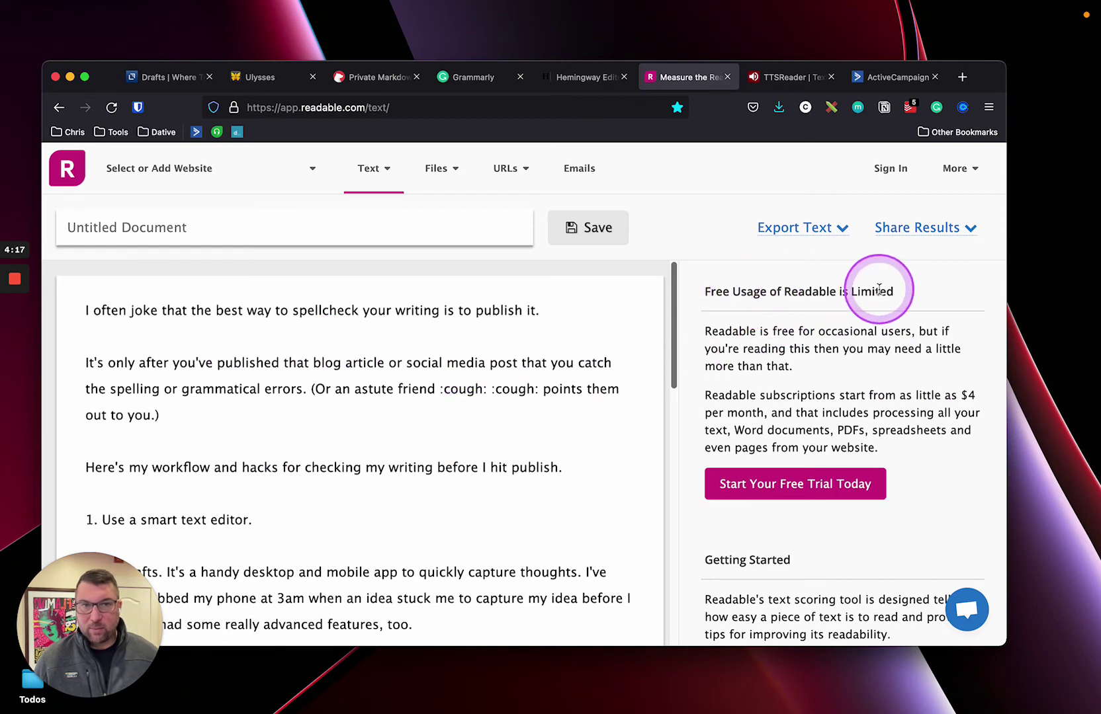
Step: Compare Hemingway Editor's readability results with Readable's page and read Readable's notes on free usage and readability scores
click(584, 80)
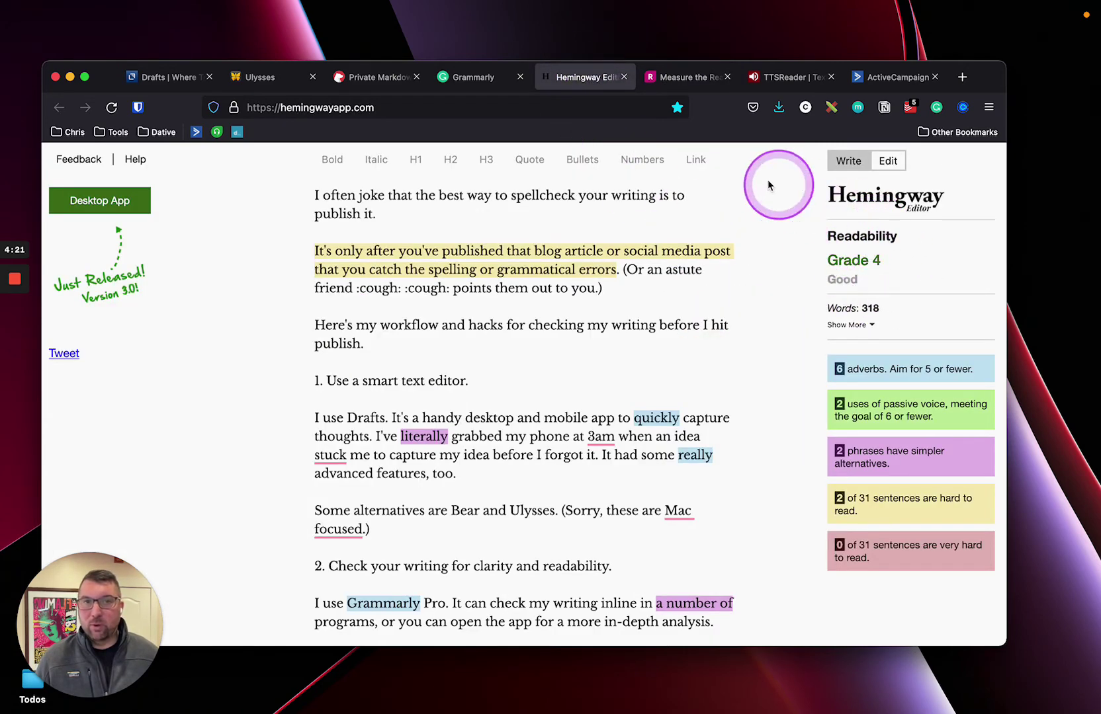
click(681, 77)
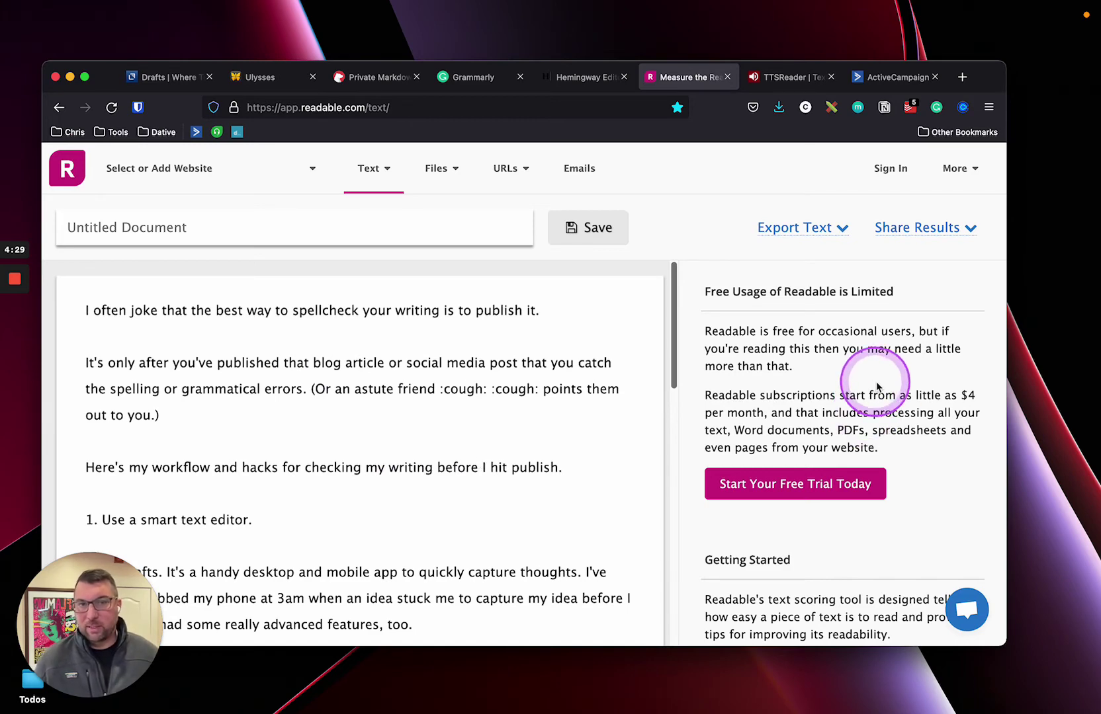
scroll(911, 365, down, 6)
scroll(926, 377, up, 3)
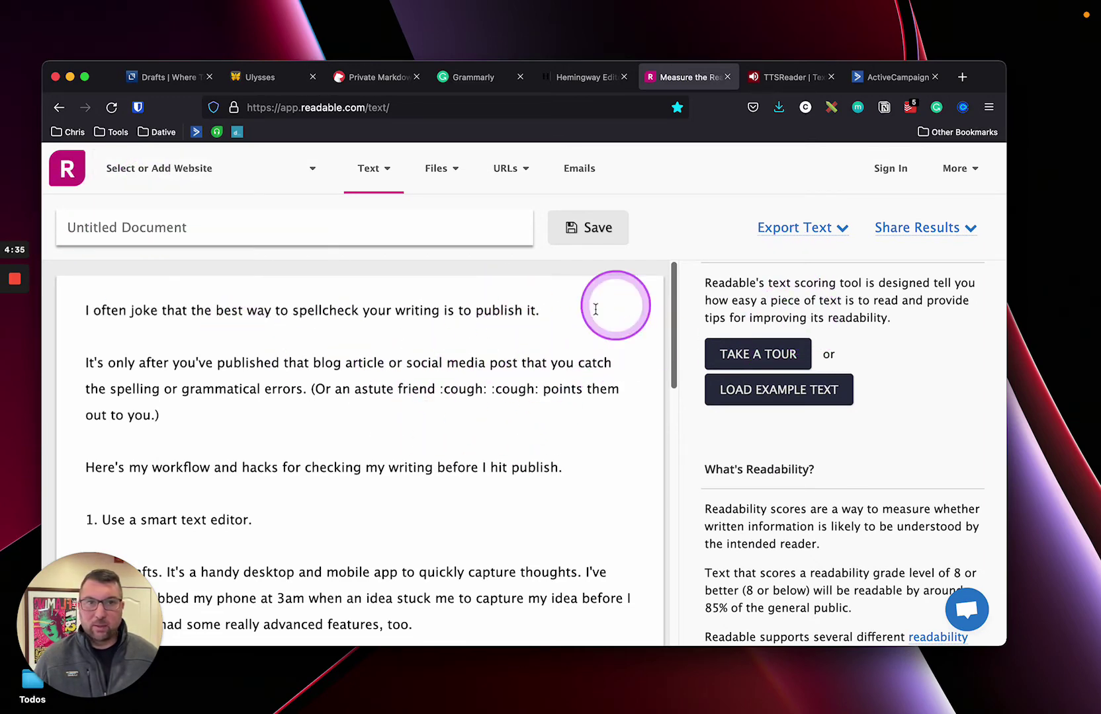
scroll(869, 366, down, 2)
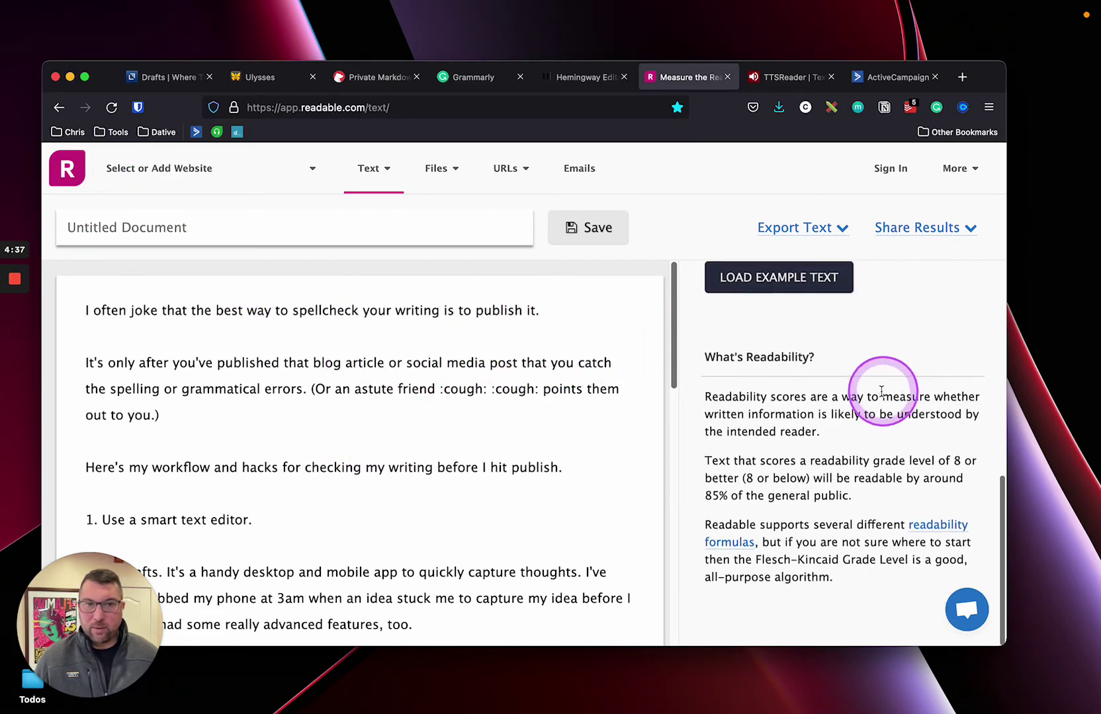
scroll(882, 392, up, 6)
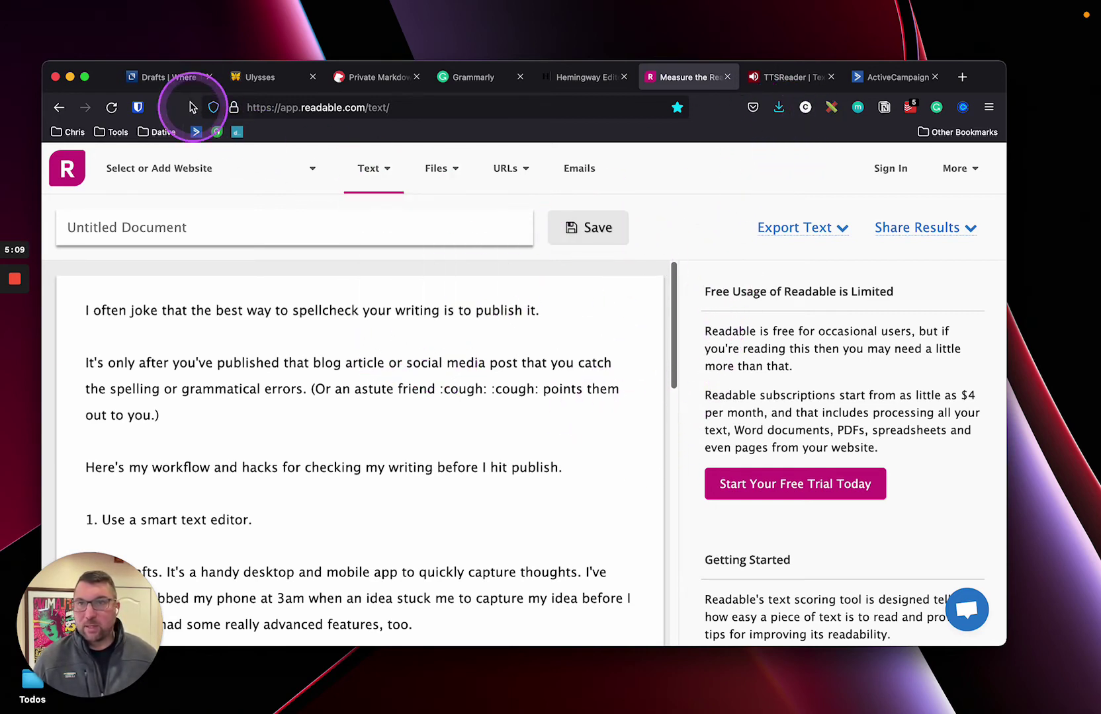
Step: Switch to the Drafts app and place the copied article in a draft
click(173, 77)
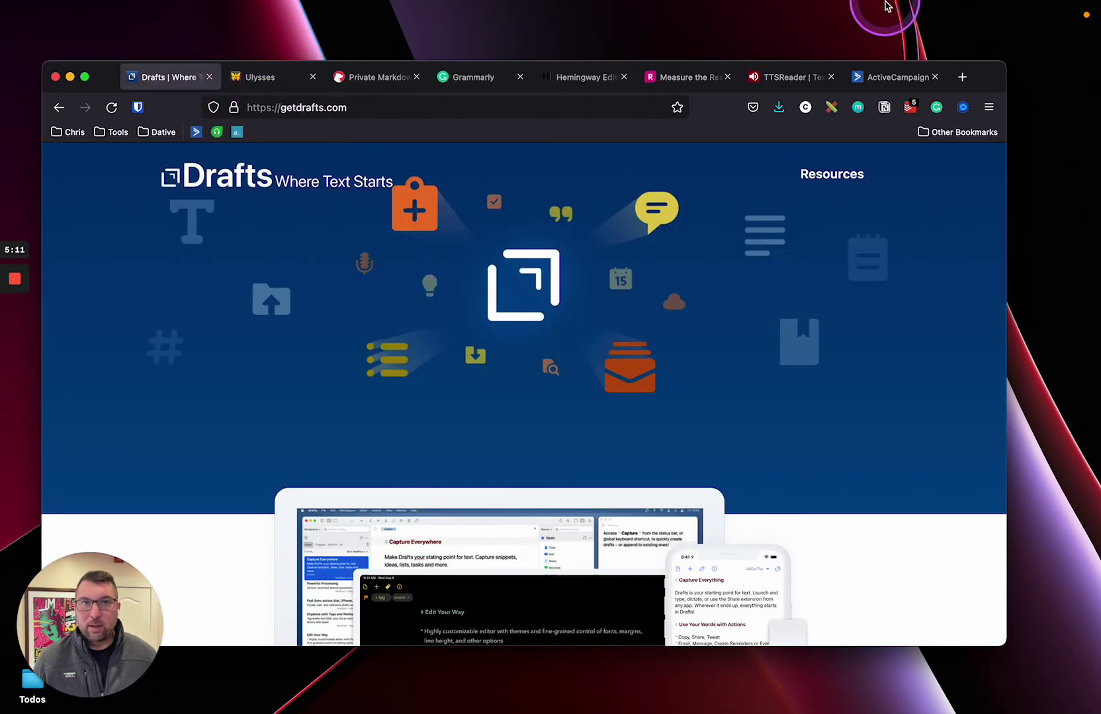
click(905, 13)
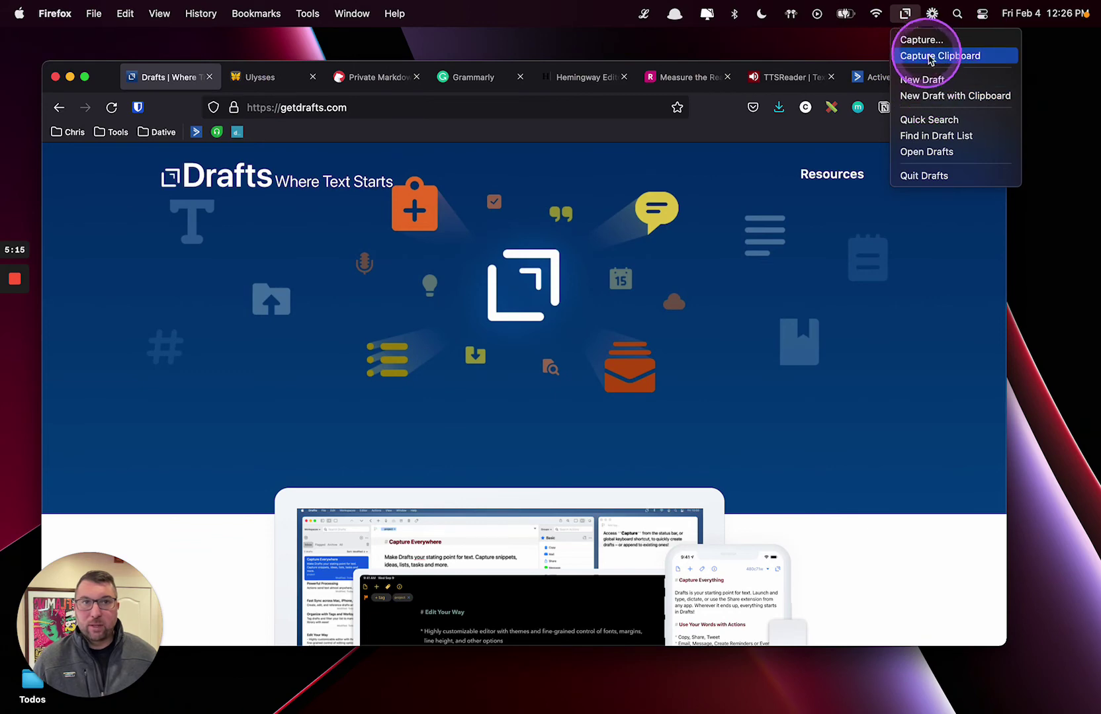
key(Return)
key(super+v)
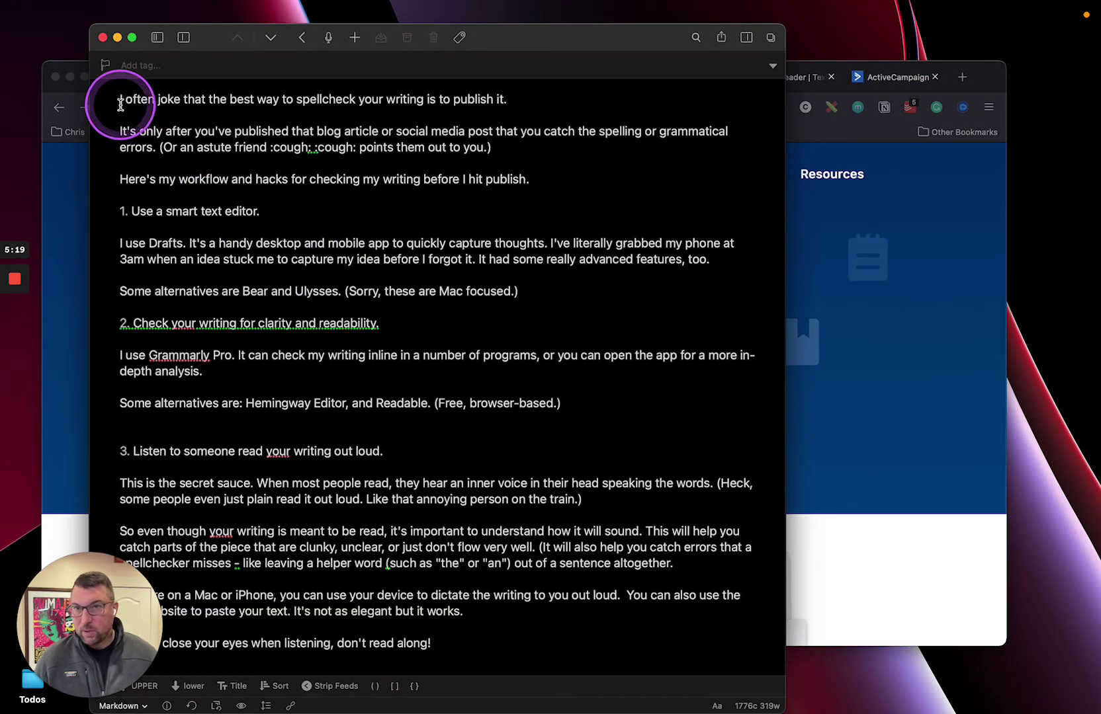
Step: Have the whole article read aloud with the Speech command and close the draft window after deselecting the text
drag(119, 99, 476, 639)
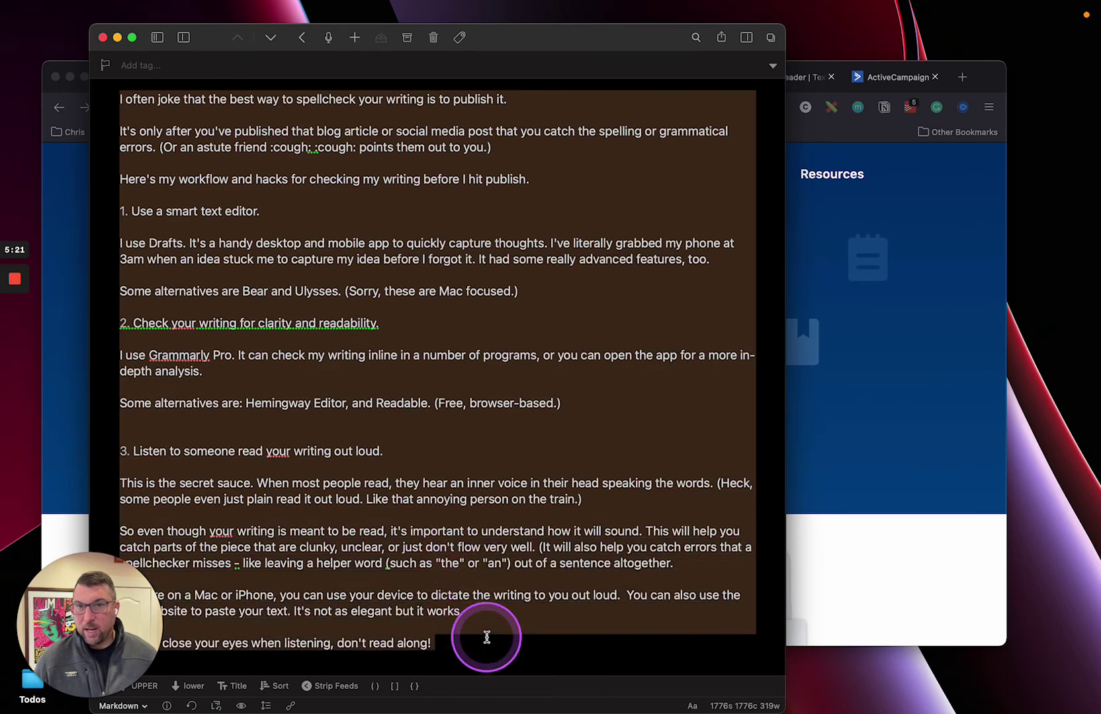
right_click(246, 149)
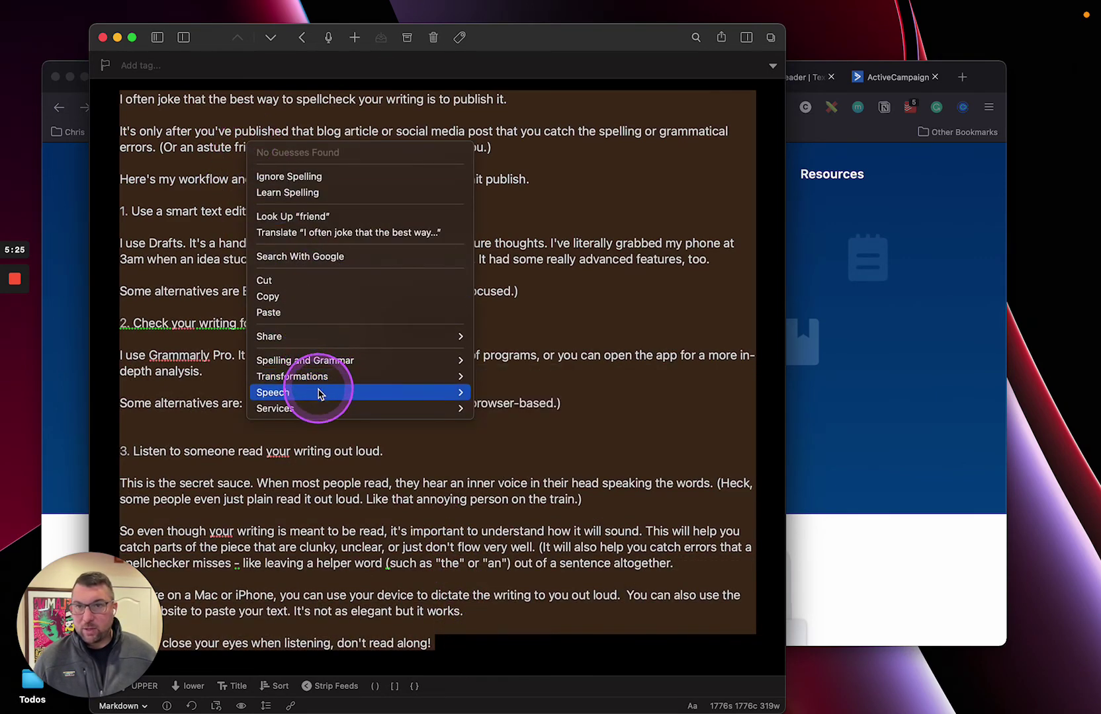
mouse_move(318, 393)
click(500, 396)
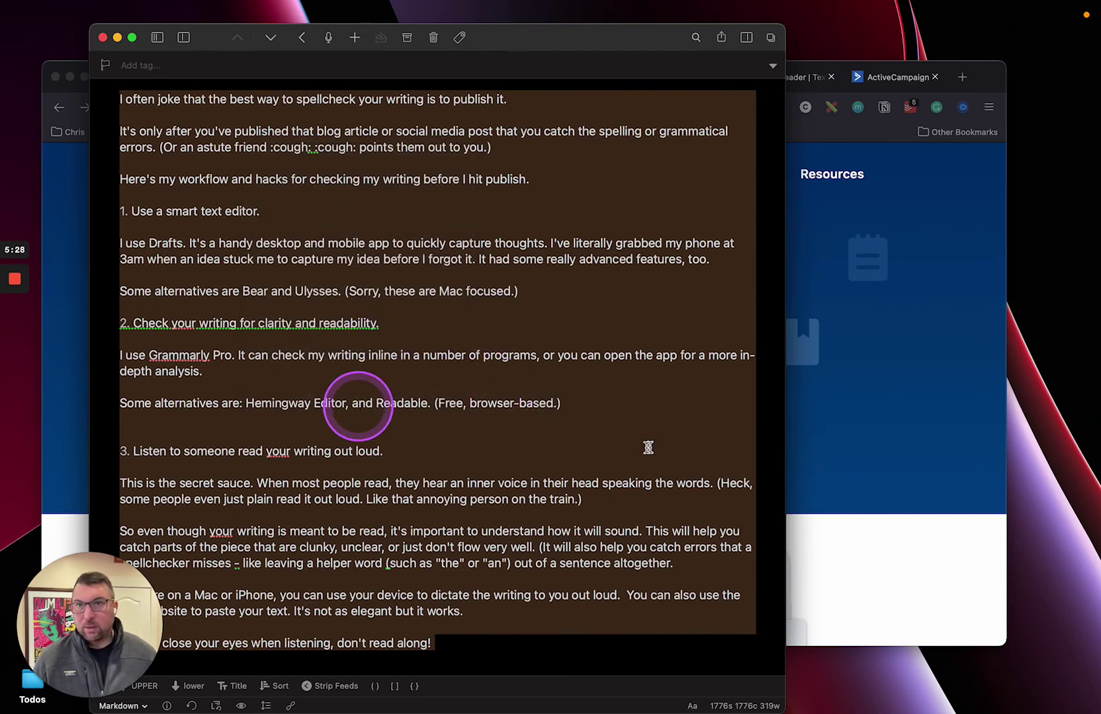
click(489, 392)
click(313, 259)
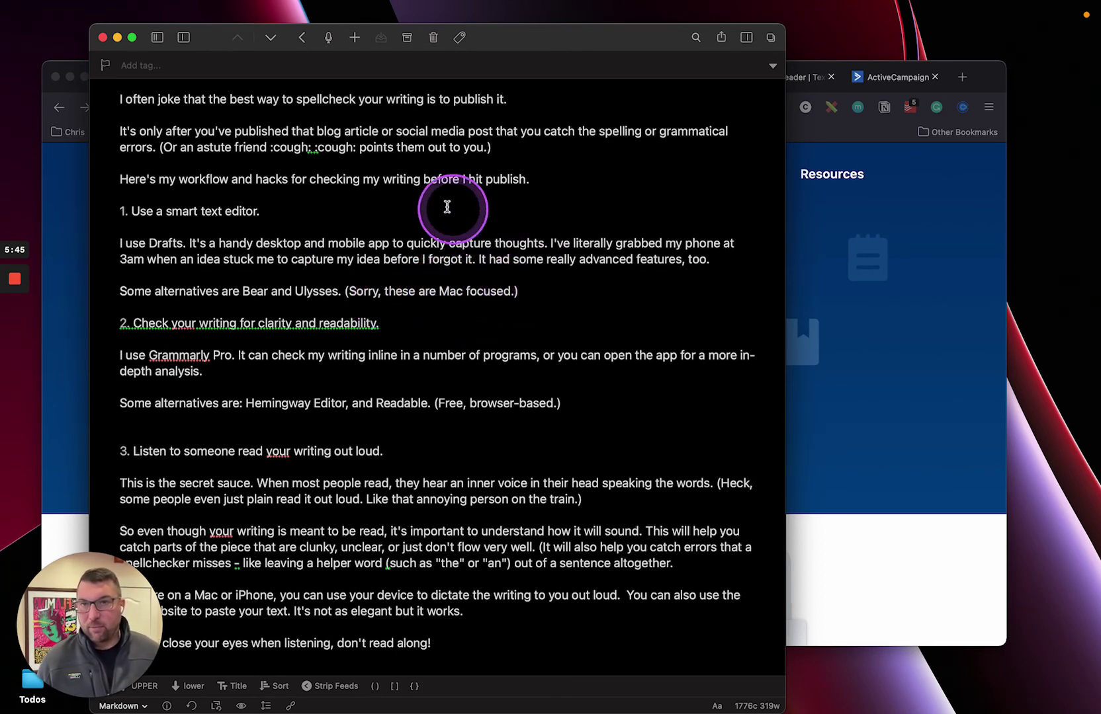
click(102, 38)
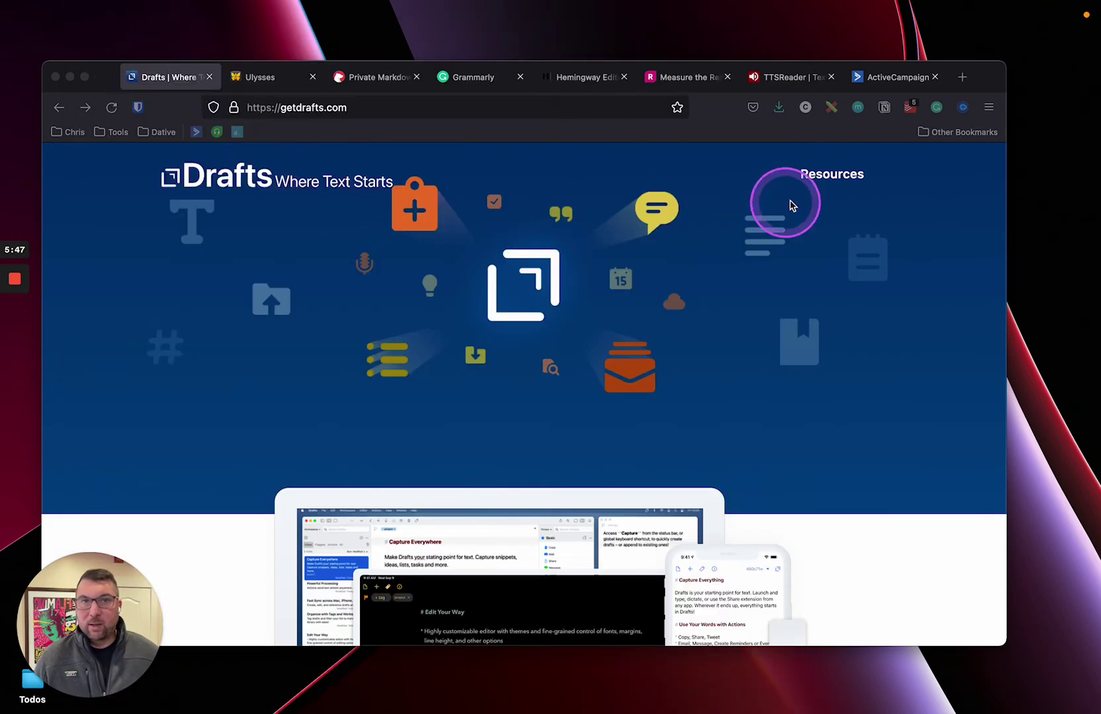
Step: Replace the existing text in TTSReader's reading box with the copied article and return to its beginning
click(793, 78)
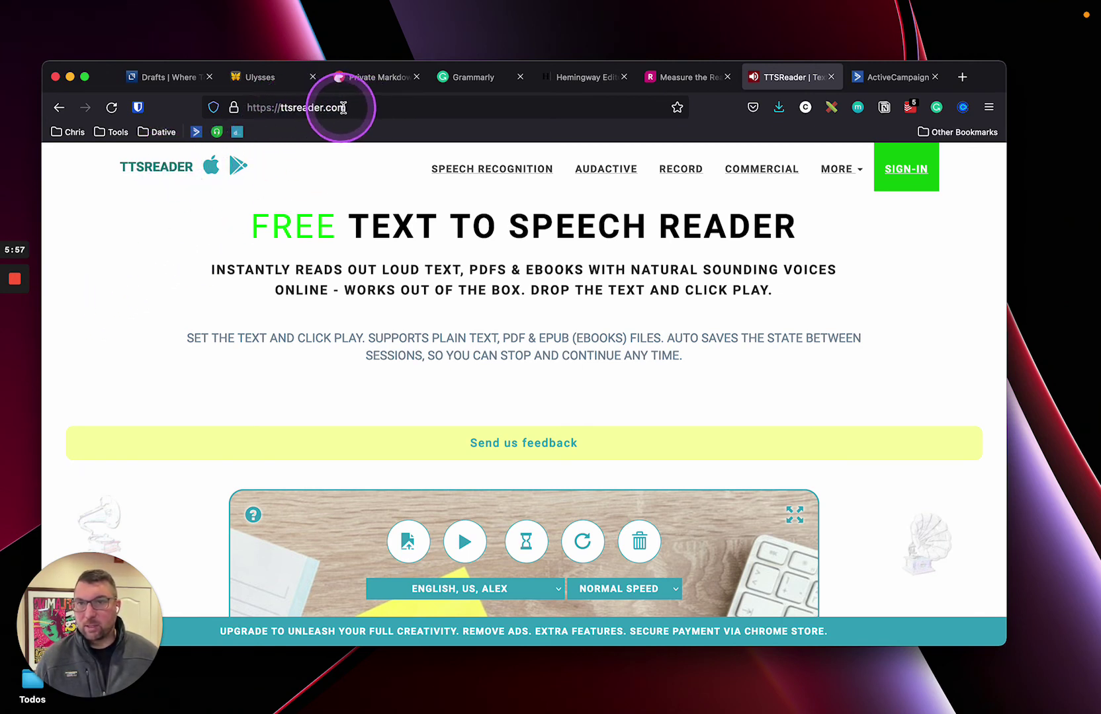
scroll(551, 299, down, 5)
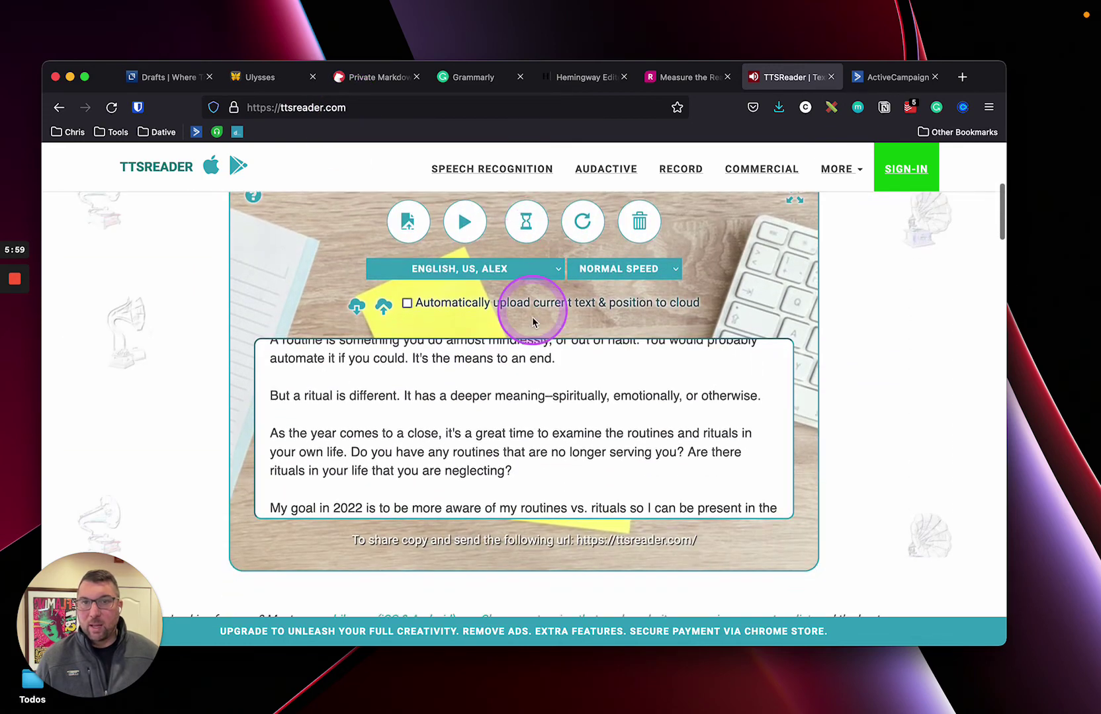
key(super+a)
key(super+v)
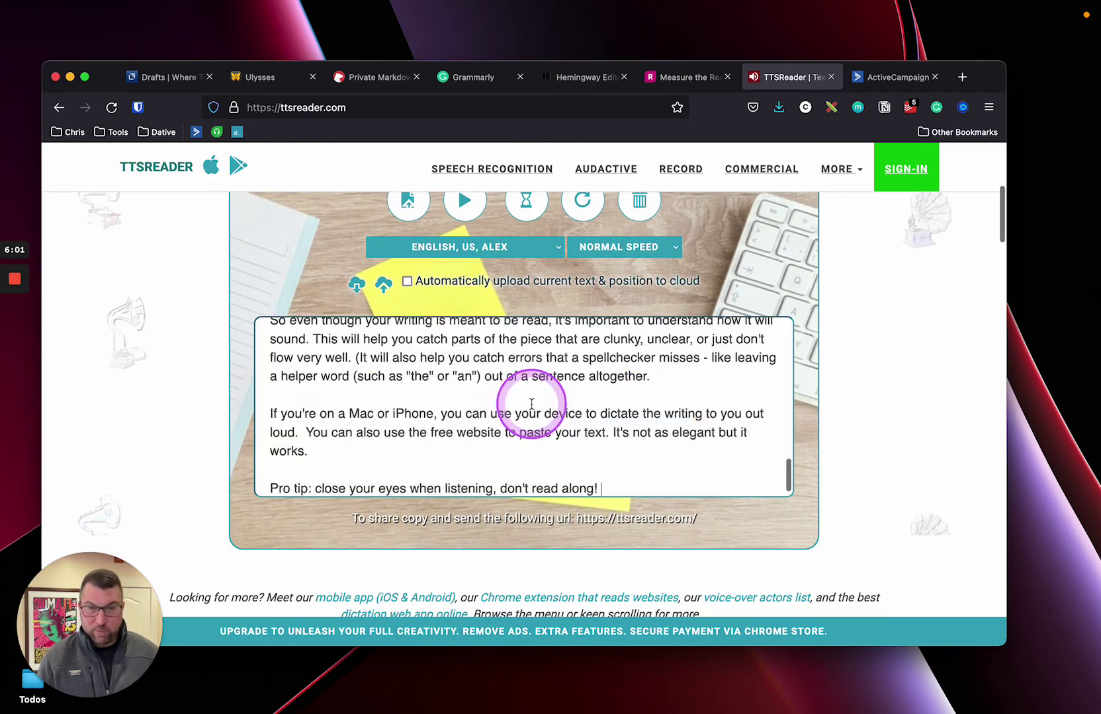
scroll(423, 375, up, 3)
scroll(441, 380, up, 10)
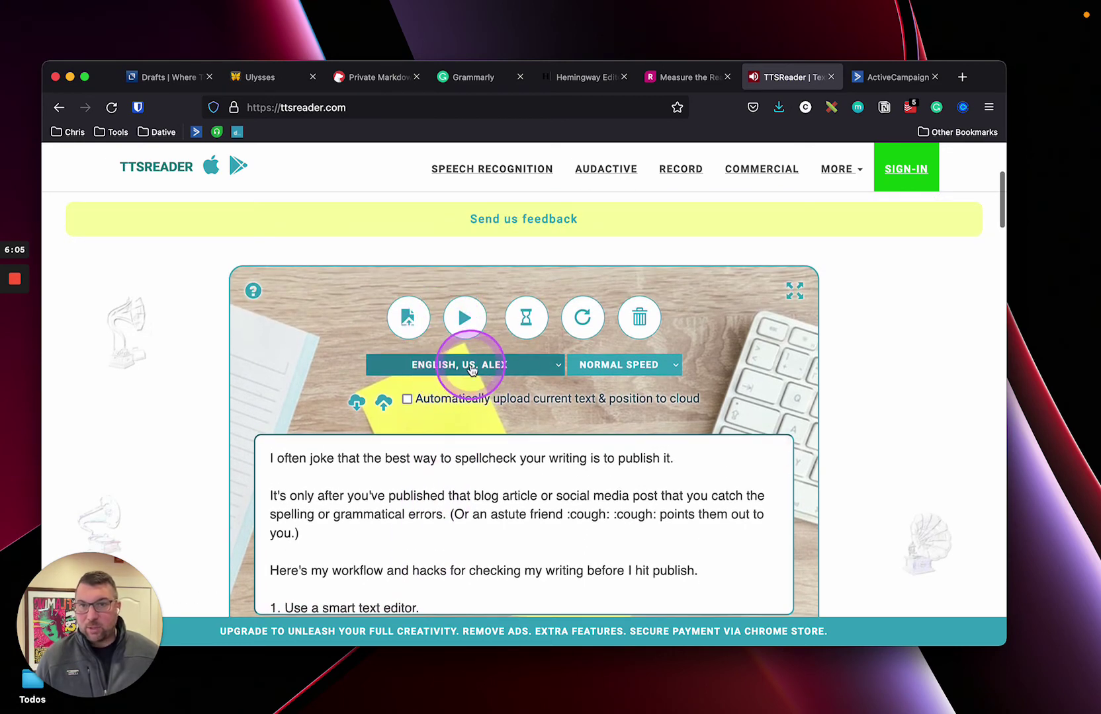
Step: Choose the "English, US, Alex" voice in TTSReader and play the article aloud
click(471, 369)
click(471, 362)
click(475, 363)
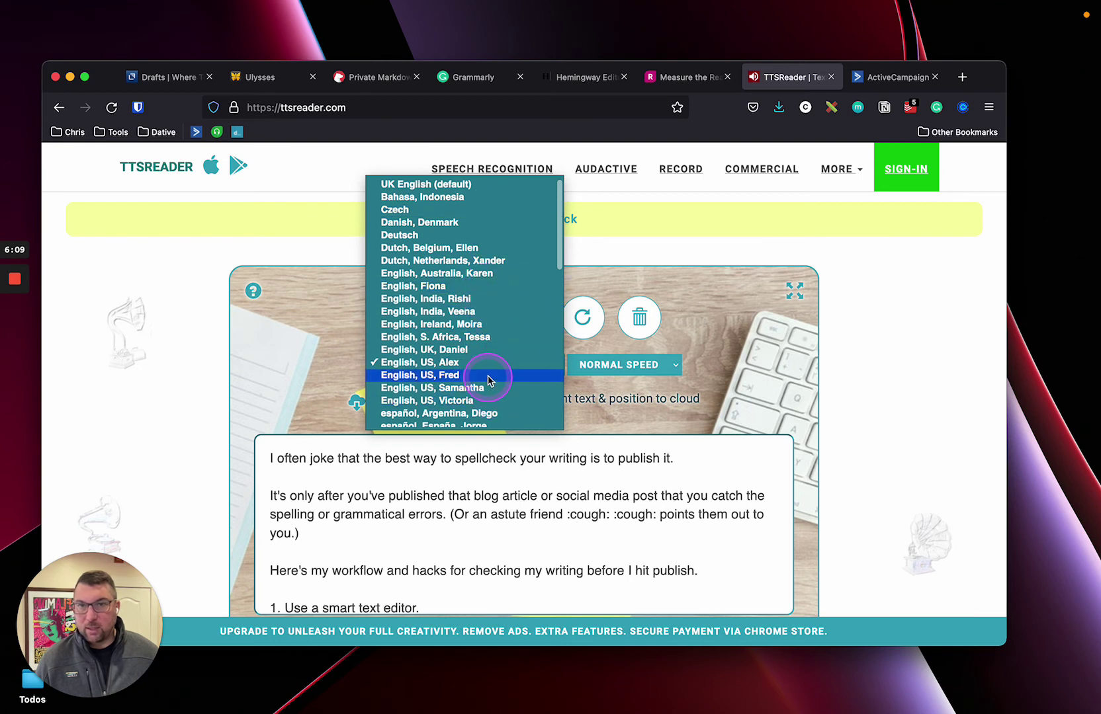
click(436, 363)
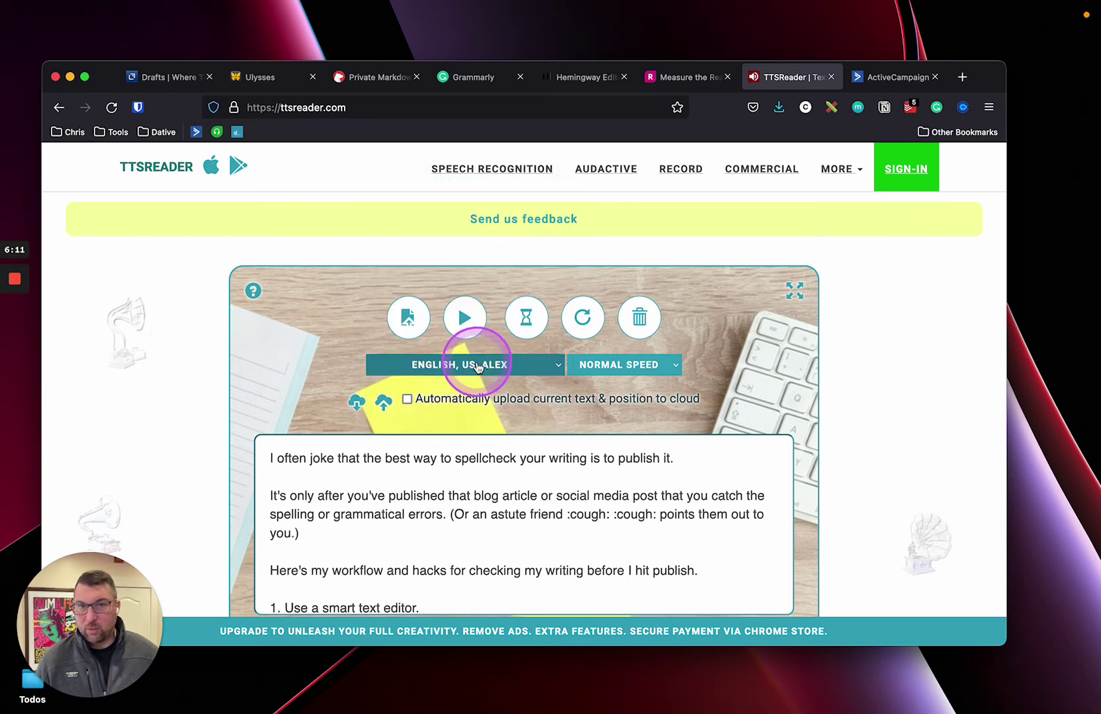
click(464, 320)
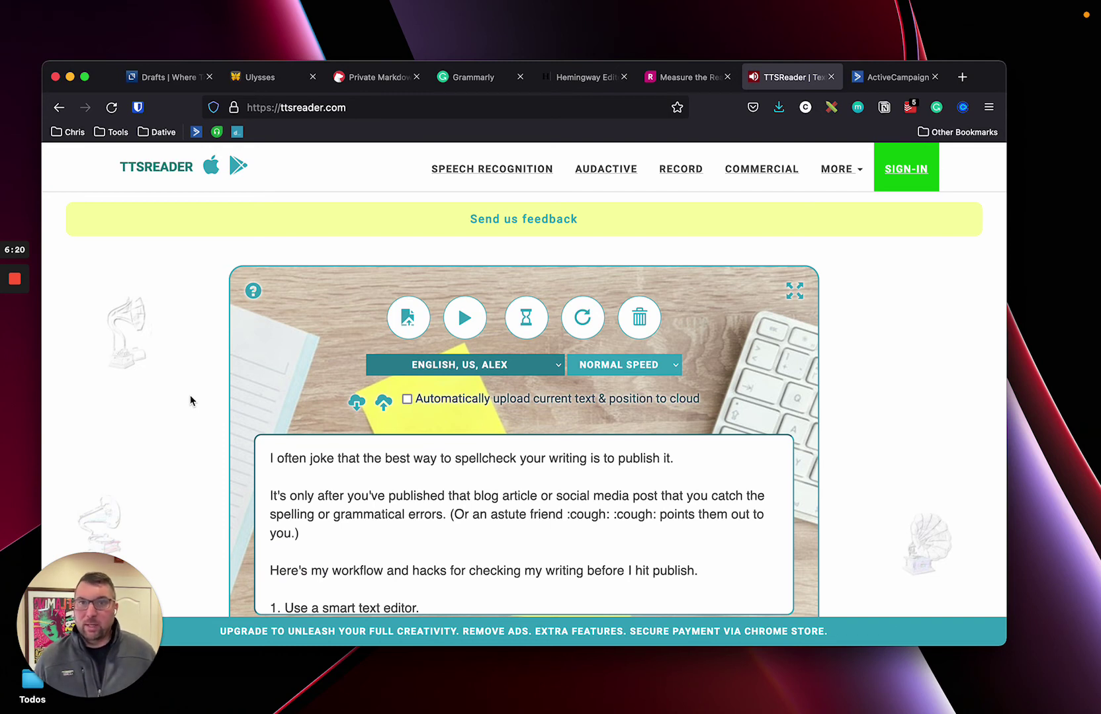
click(654, 583)
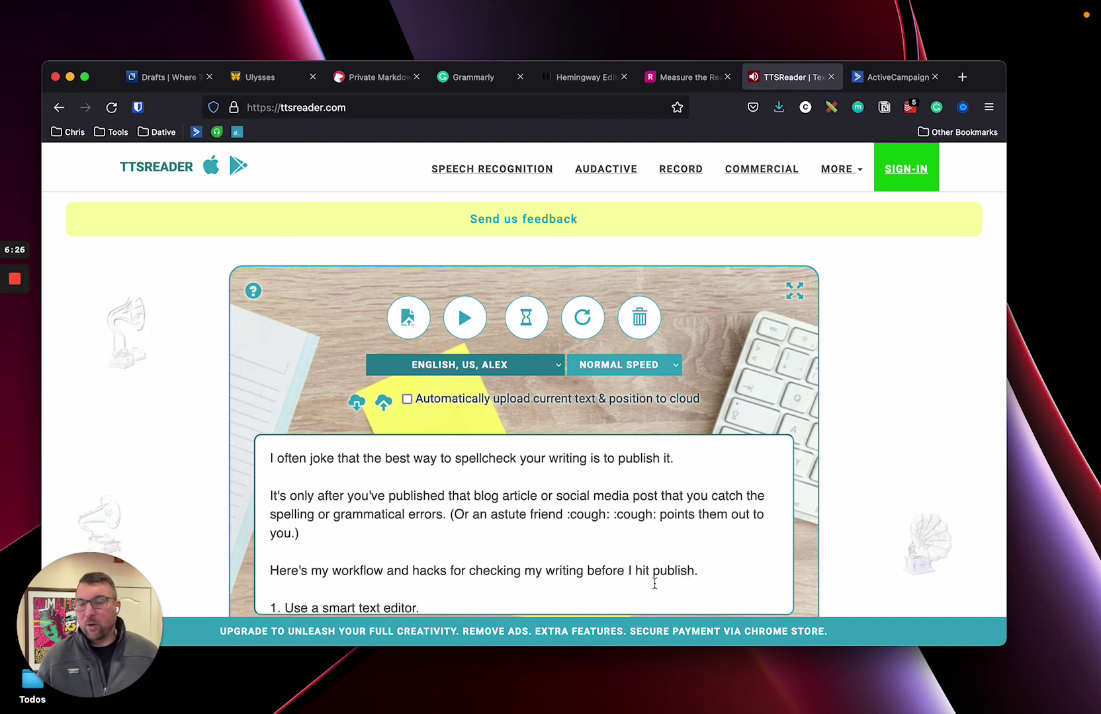
click(455, 552)
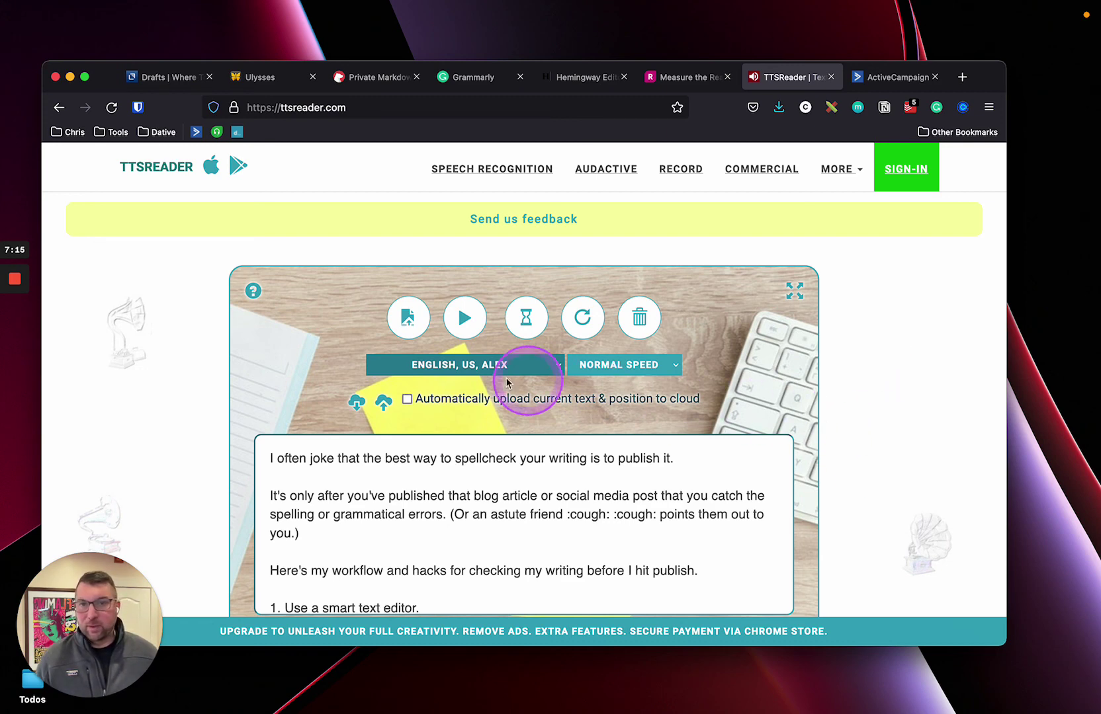
Step: Look over the spellcheck article's email draft in the ActiveCampaign campaign designer
click(913, 78)
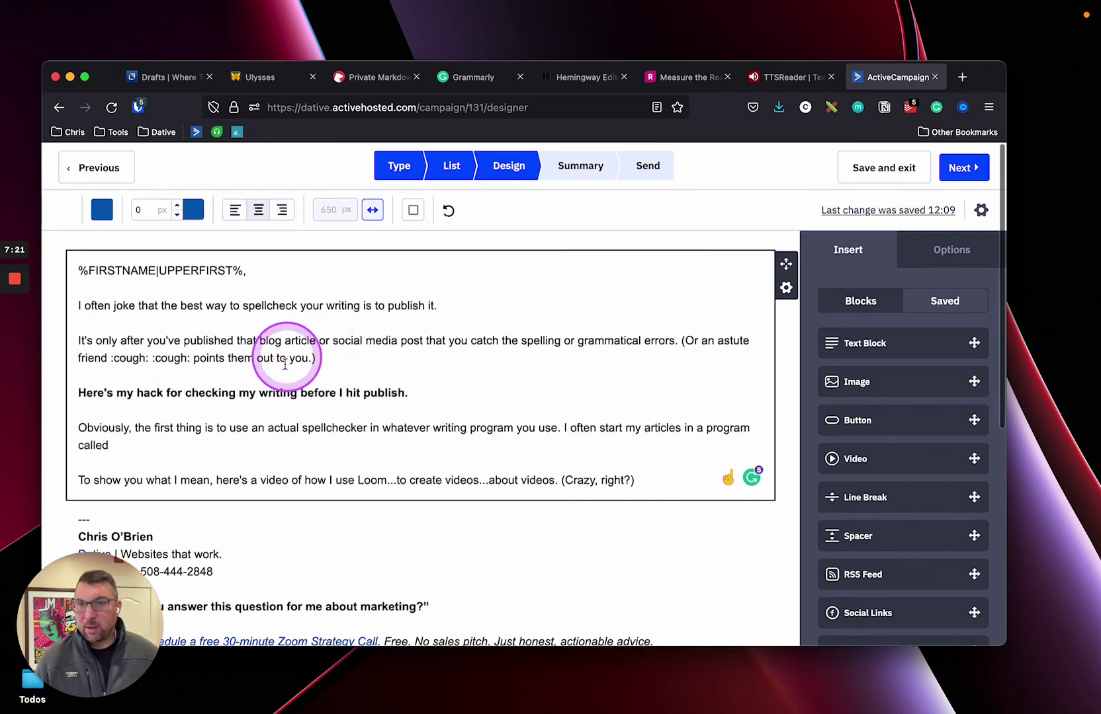
scroll(364, 384, down, 3)
scroll(345, 410, up, 3)
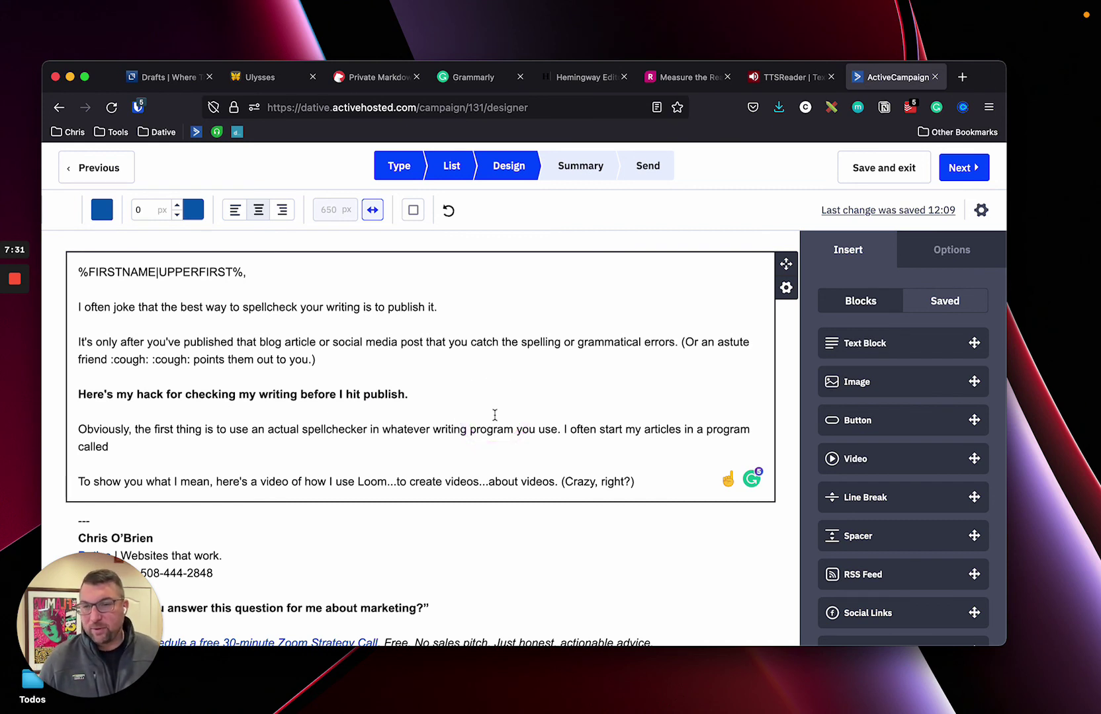
mouse_move(728, 17)
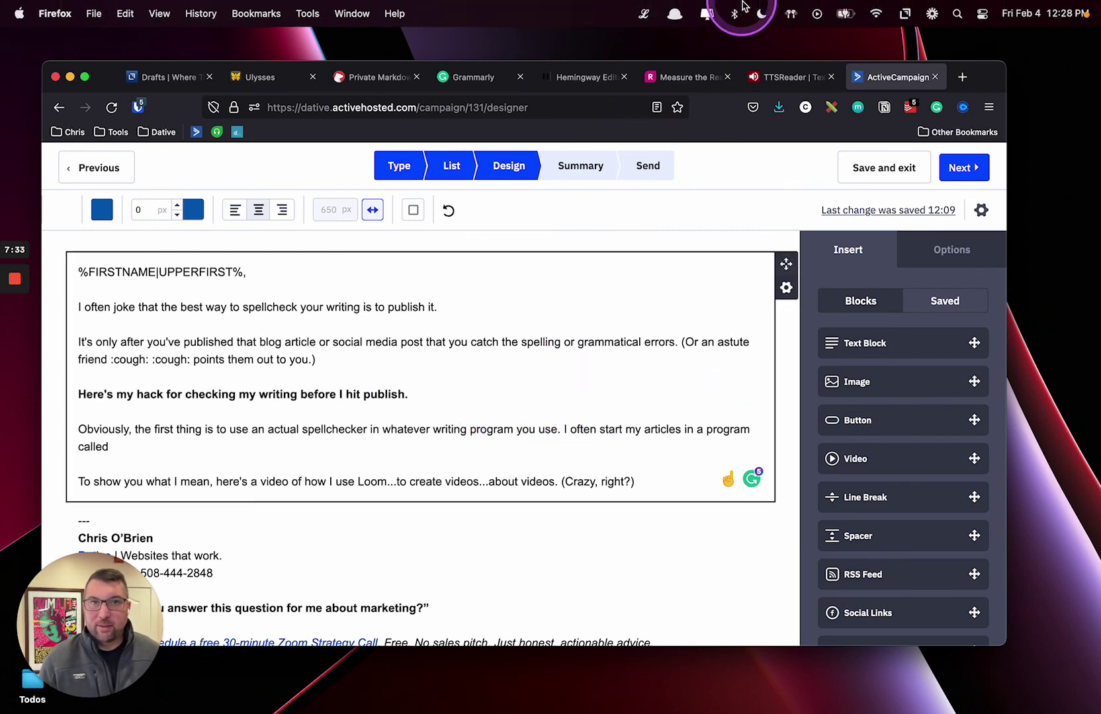
mouse_move(3, 337)
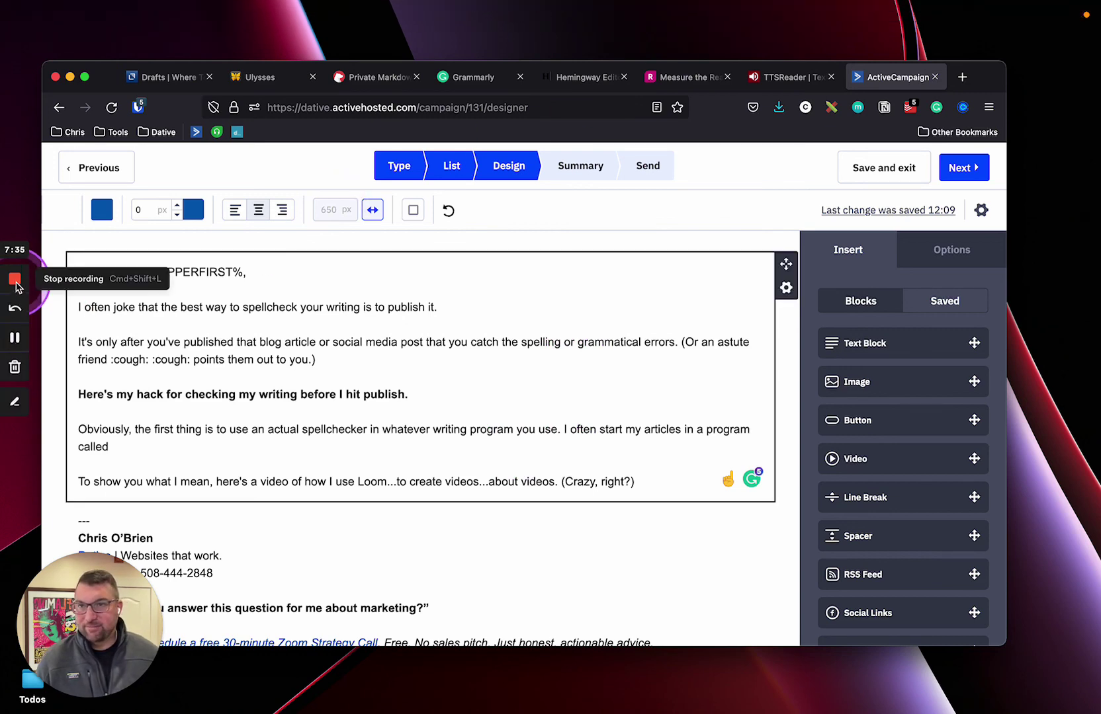